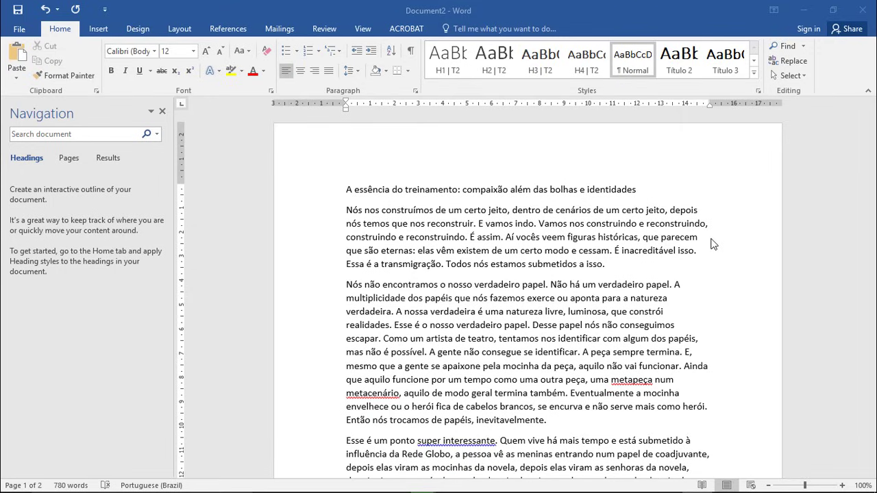
# Browse the list of available fonts with the text cursor at the end of the document title
pyautogui.moveTo(872, 137)
pyautogui.mouseDown()
pyautogui.moveTo(872, 337)
pyautogui.moveTo(862, 141)
pyautogui.mouseUp()
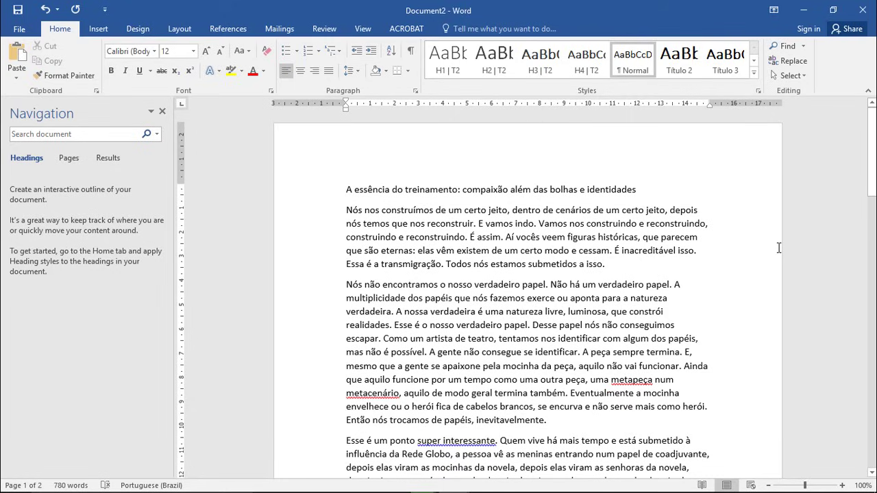
pyautogui.press('End')
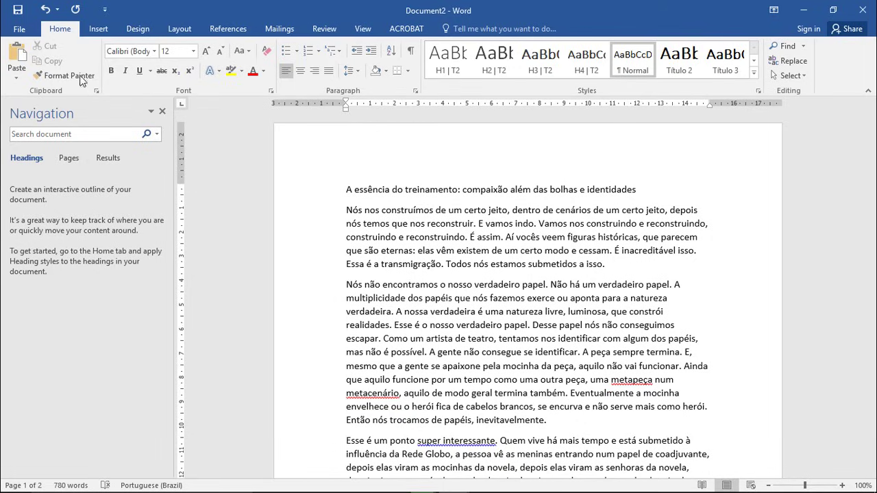
pyautogui.click(154, 53)
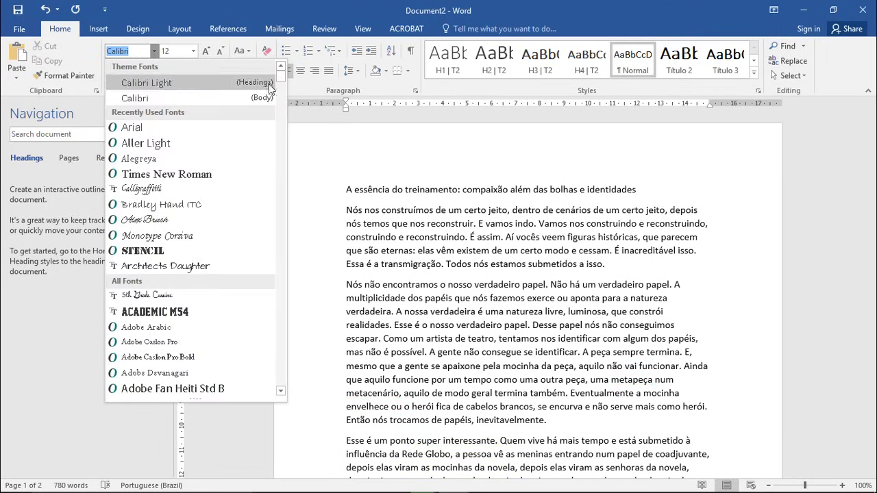
pyautogui.moveTo(283, 79); pyautogui.dragTo(280, 122)
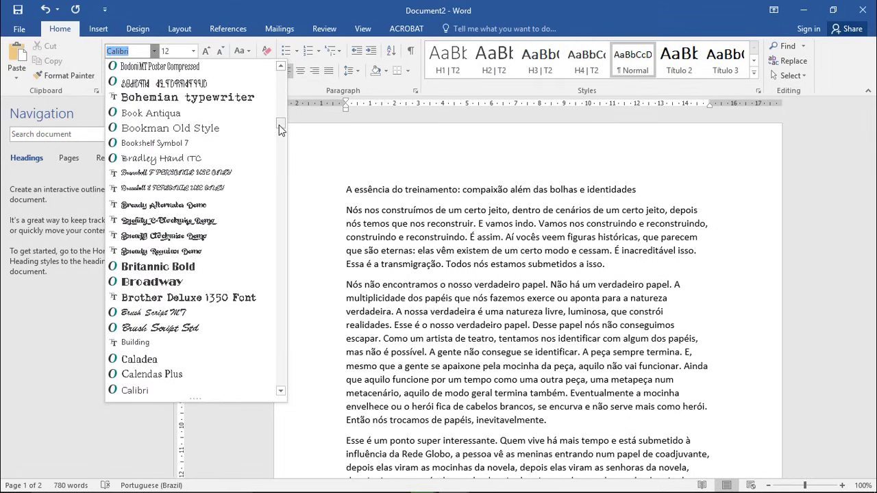
pyautogui.moveTo(279, 124); pyautogui.dragTo(283, 76)
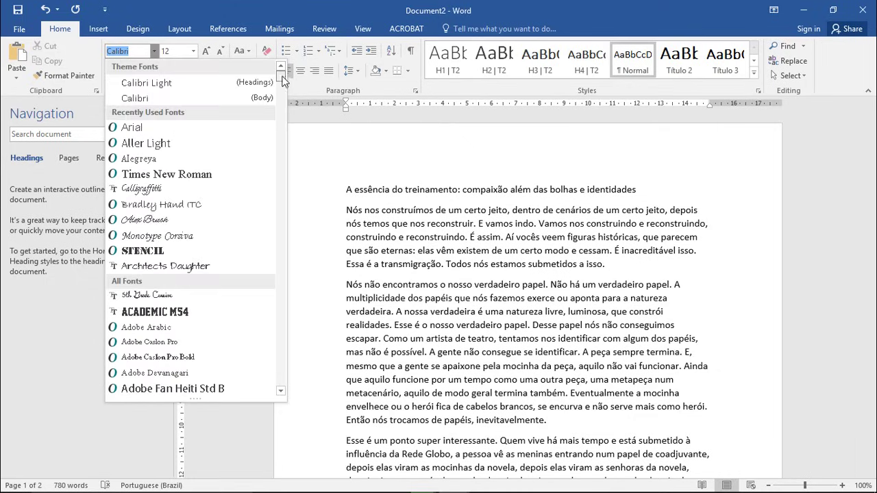
pyautogui.click(269, 6)
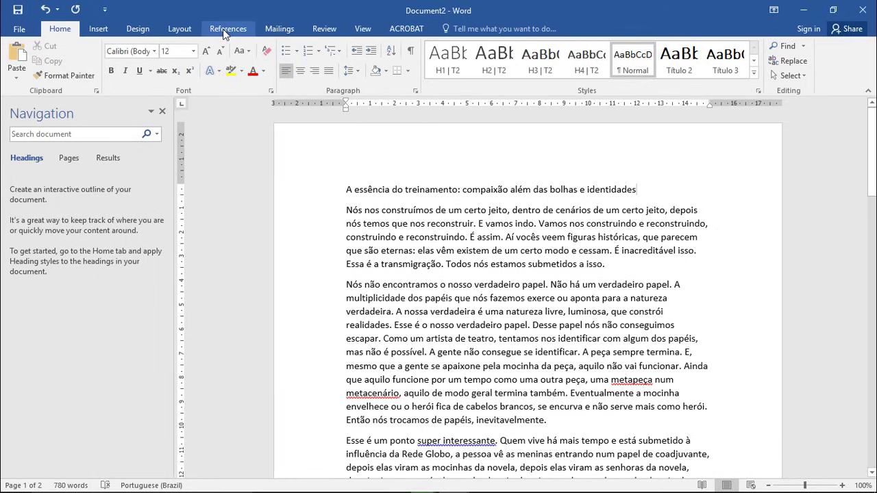
# Look through the preset font sizes and leave the size setting without applying a value
pyautogui.click(193, 53)
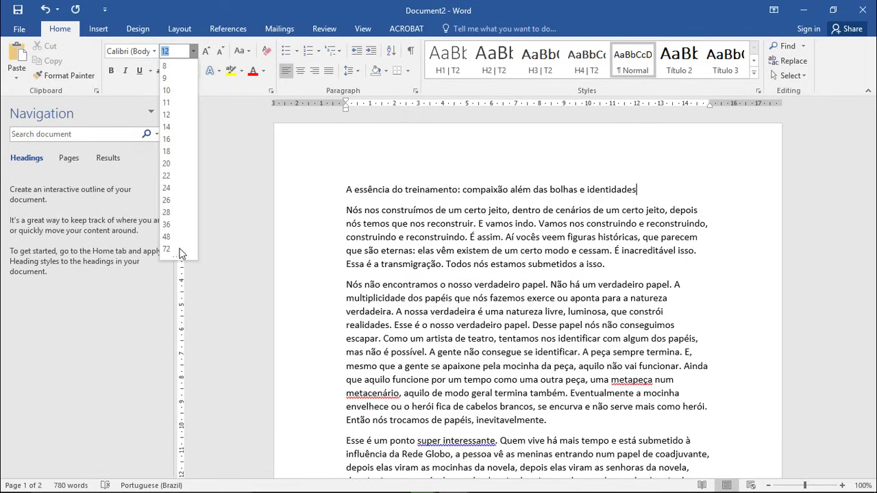
pyautogui.click(179, 52)
pyautogui.write('0')
pyautogui.press('Escape')
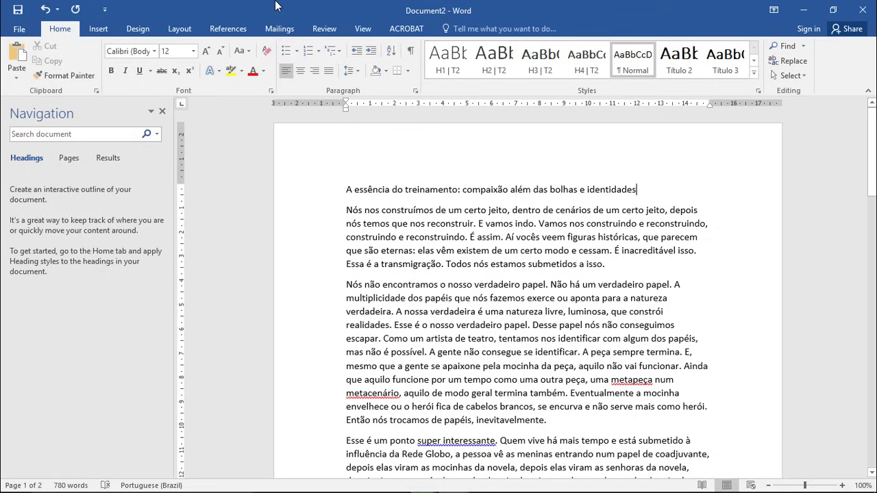
# Enlarge the title's font by two size increments and shrink it back by two
pyautogui.click(305, 195)
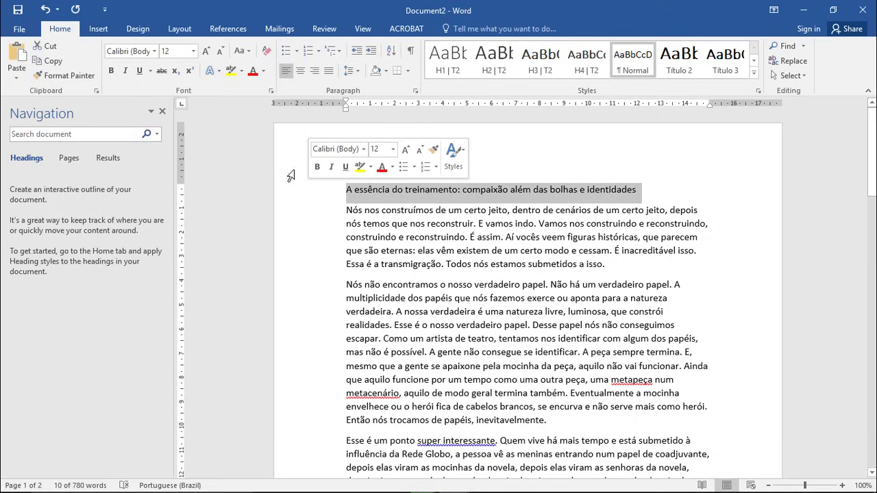
pyautogui.click(208, 54)
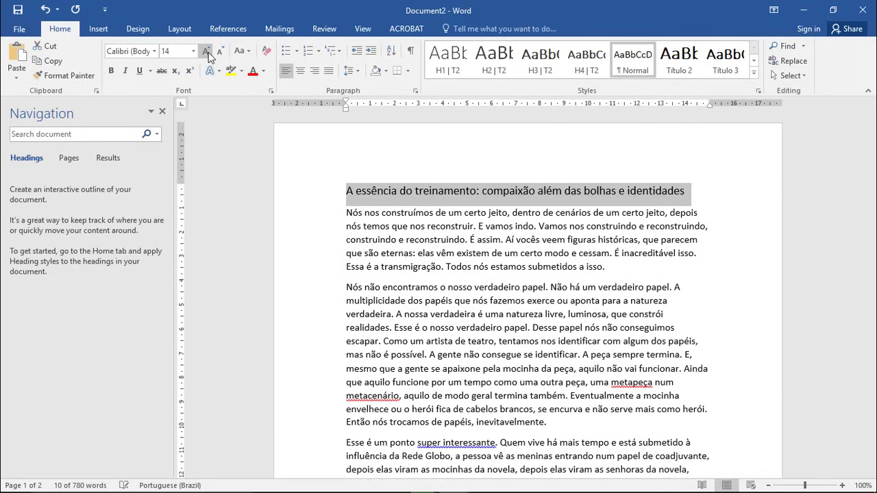
pyautogui.click(208, 54)
pyautogui.click(222, 51)
pyautogui.click(222, 50)
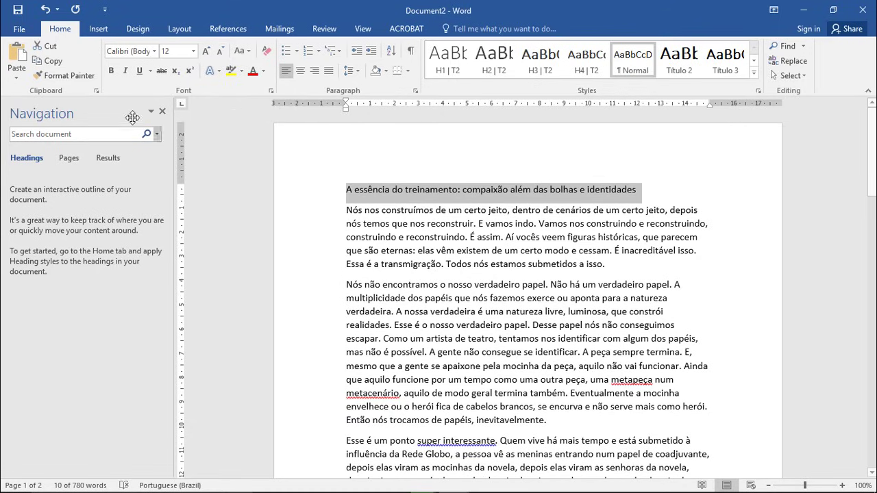
# Turn bold on and off for the title, and do the same with italic
pyautogui.click(110, 73)
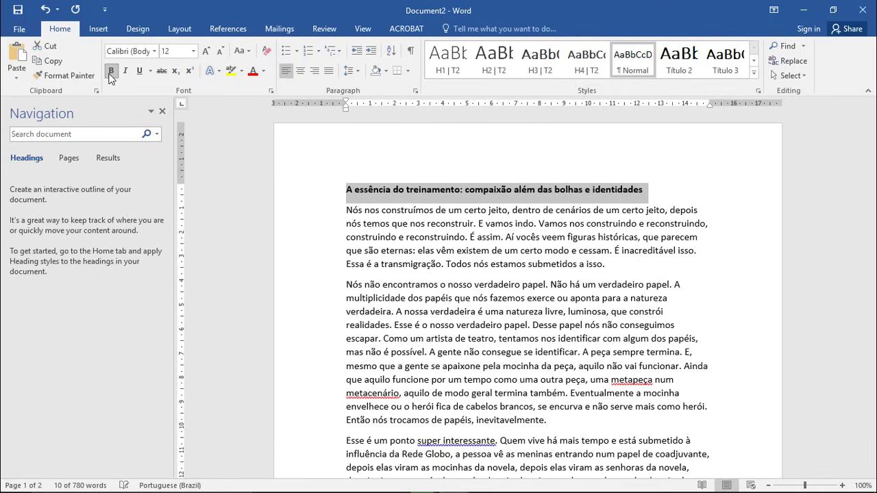
pyautogui.click(110, 73)
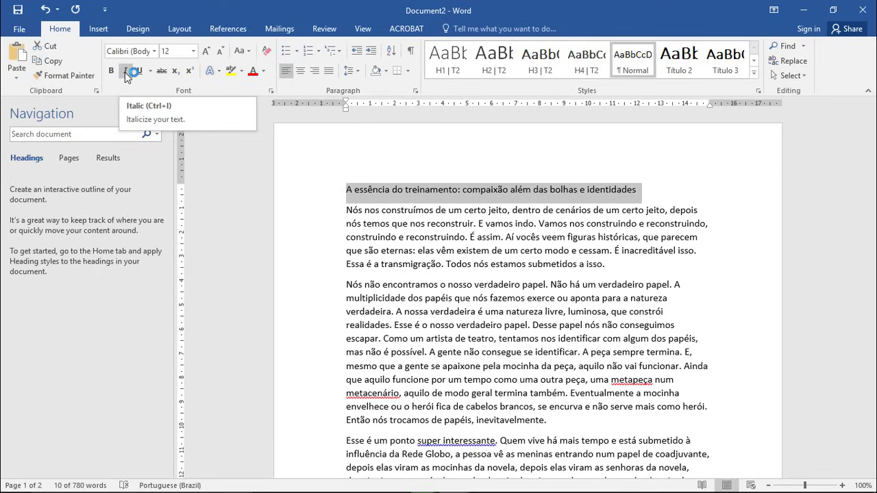
pyautogui.click(124, 72)
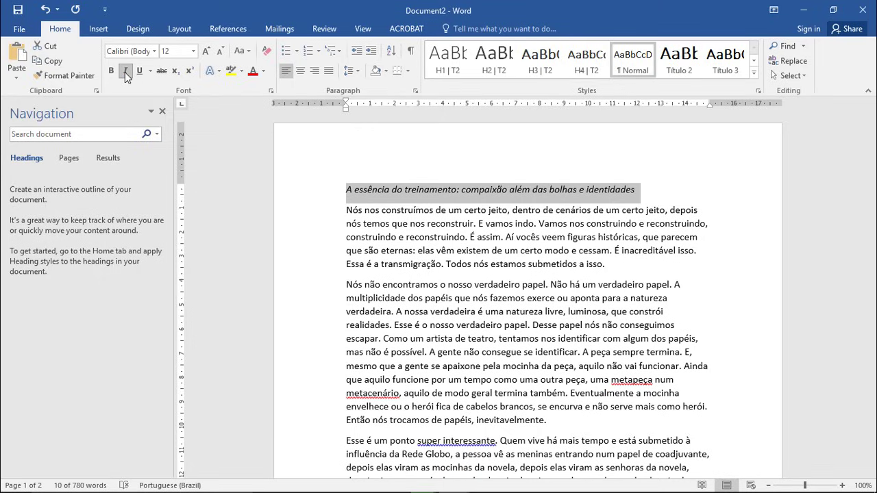
pyautogui.click(125, 72)
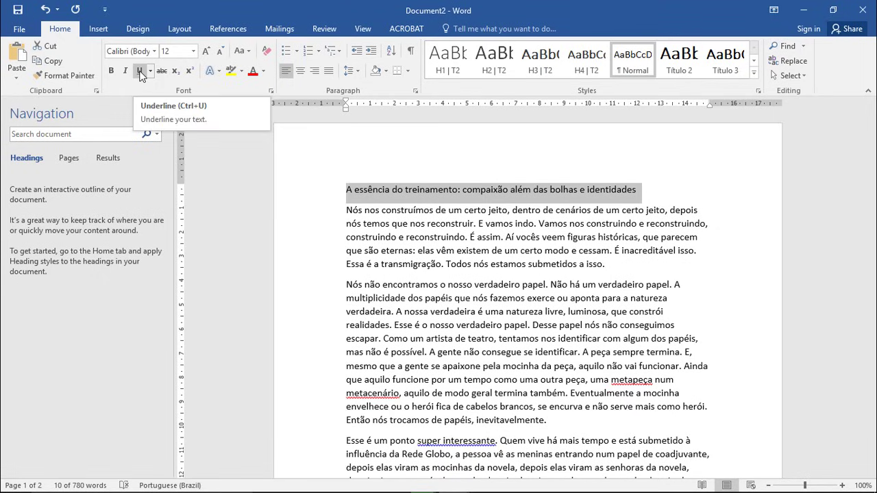
# Apply a thick red underline to the title and remove it again
pyautogui.click(150, 71)
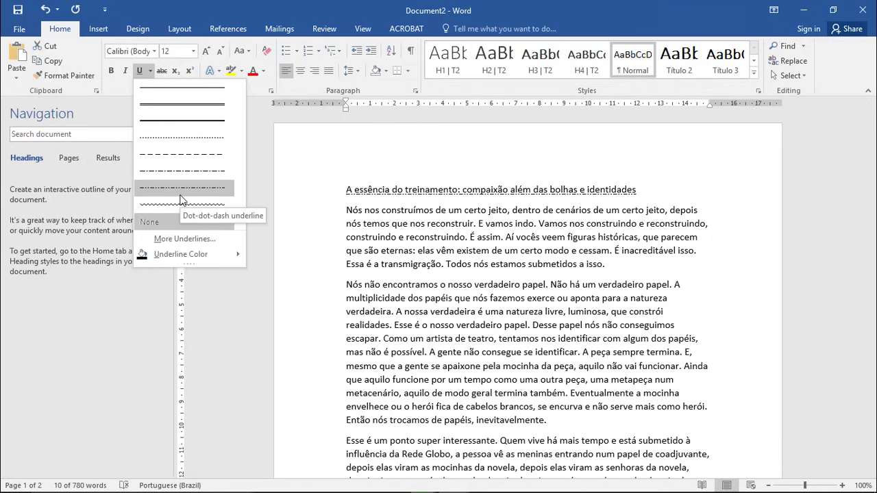
pyautogui.moveTo(208, 256)
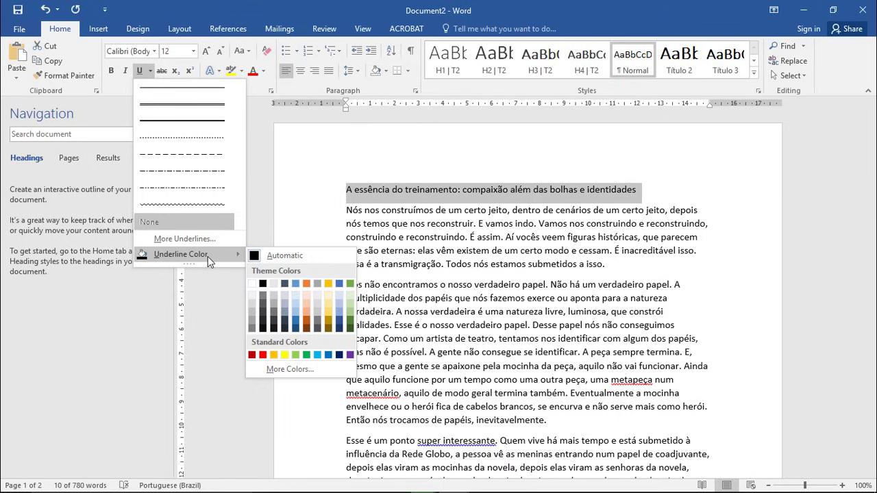
pyautogui.click(186, 122)
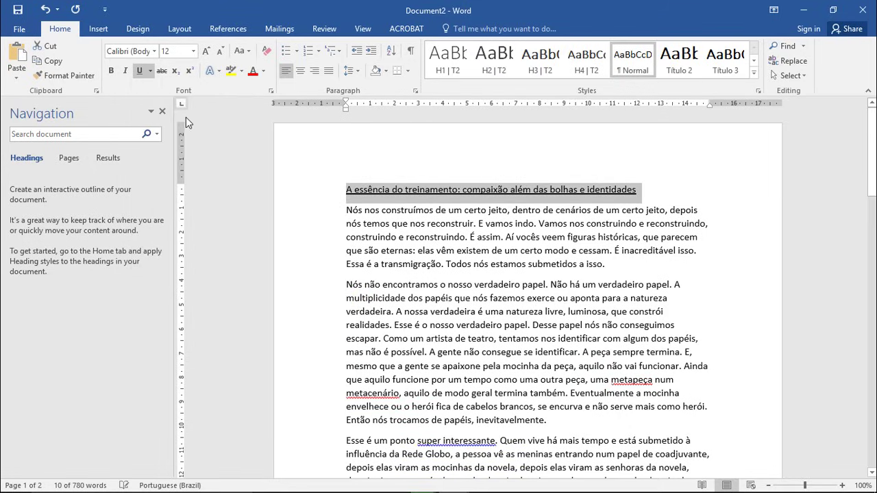
pyautogui.click(150, 71)
pyautogui.moveTo(213, 250)
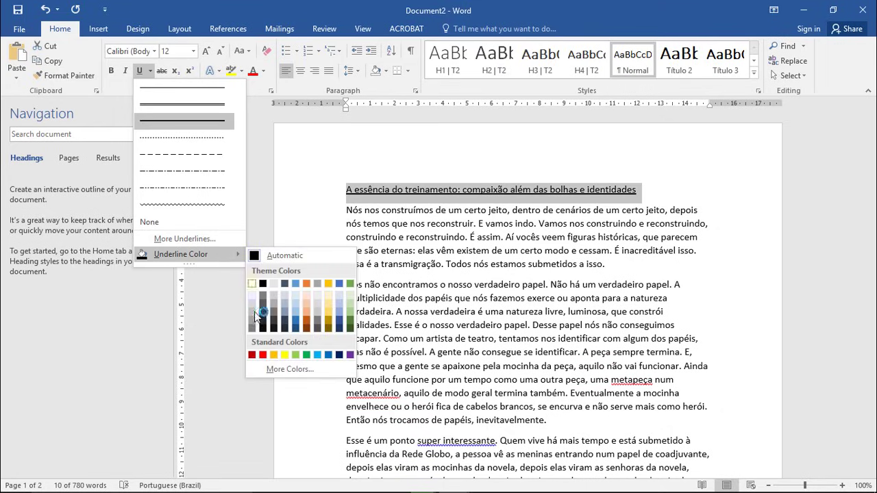
pyautogui.click(260, 349)
pyautogui.click(322, 227)
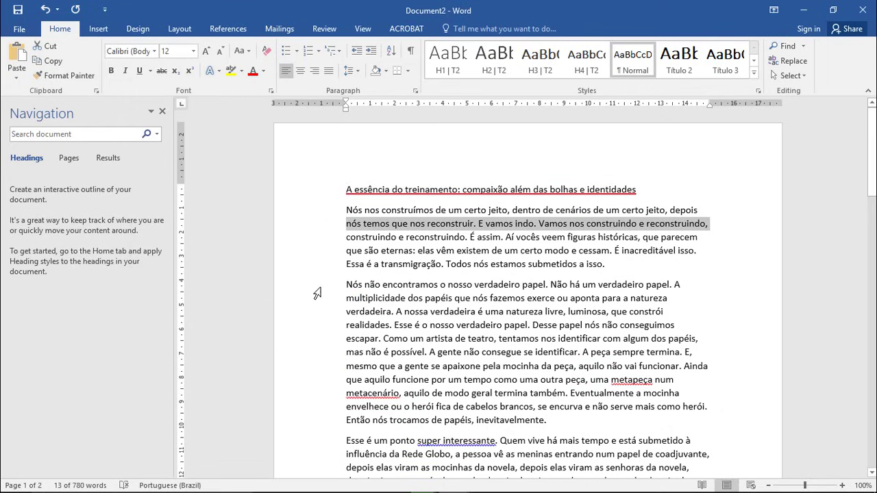
pyautogui.click(644, 188)
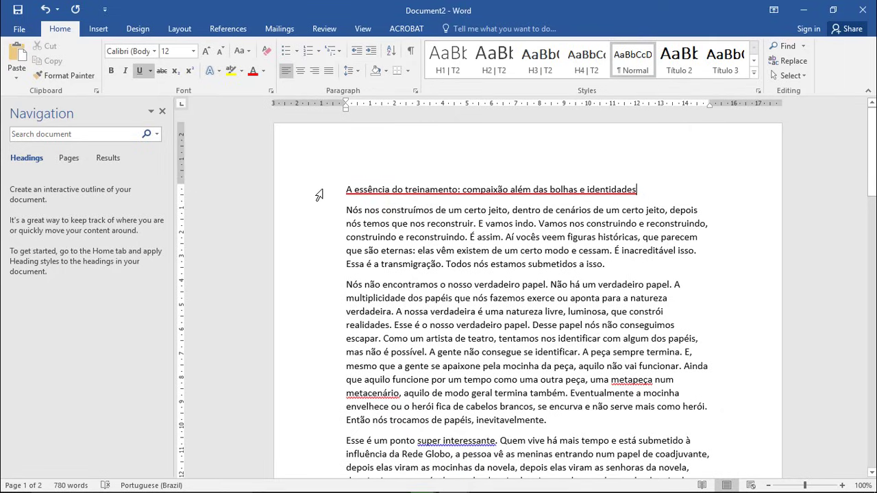
pyautogui.tripleClick(372, 191)
pyautogui.click(139, 71)
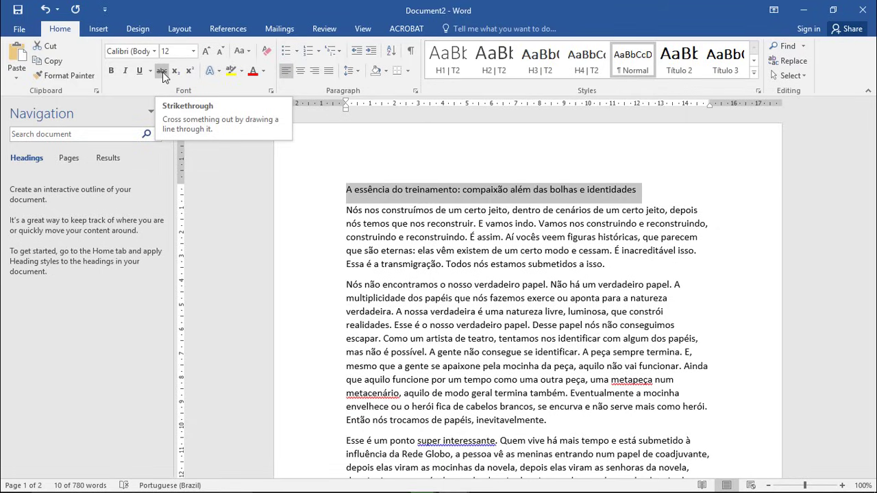
# Apply strikethrough to the title and undo it
pyautogui.click(163, 72)
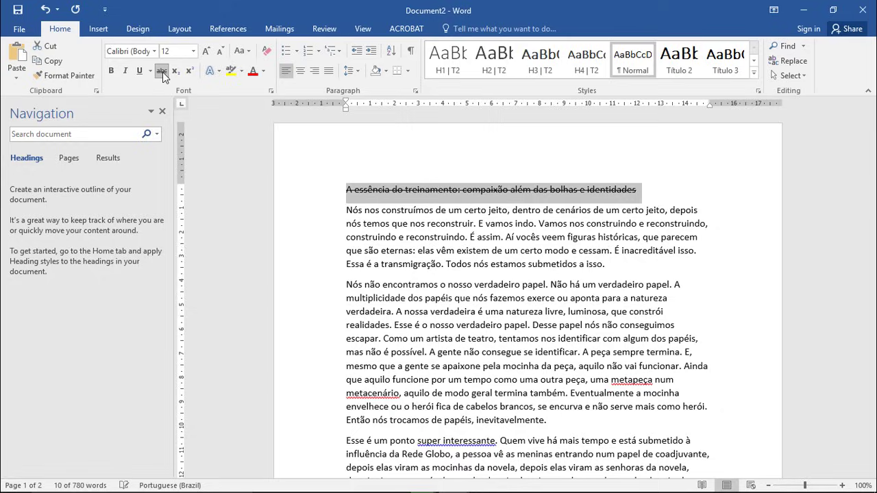
pyautogui.click(346, 205)
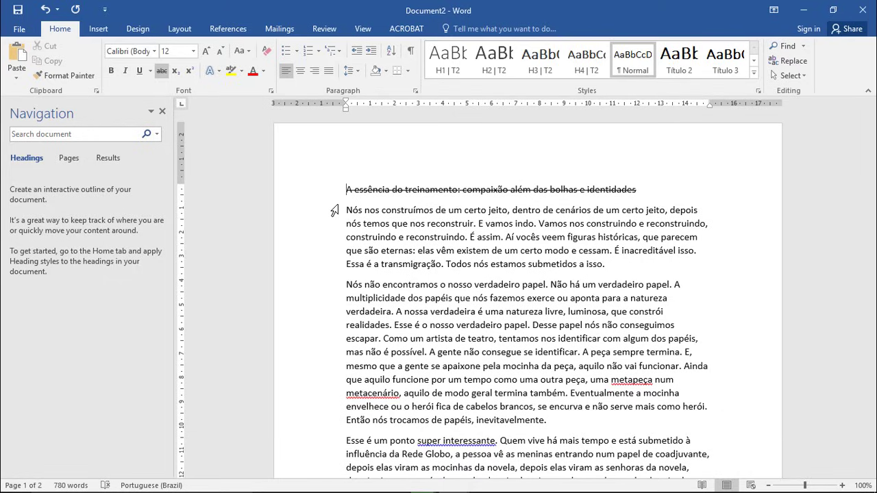
pyautogui.click(305, 198)
pyautogui.hotkey('ctrl', 'z')
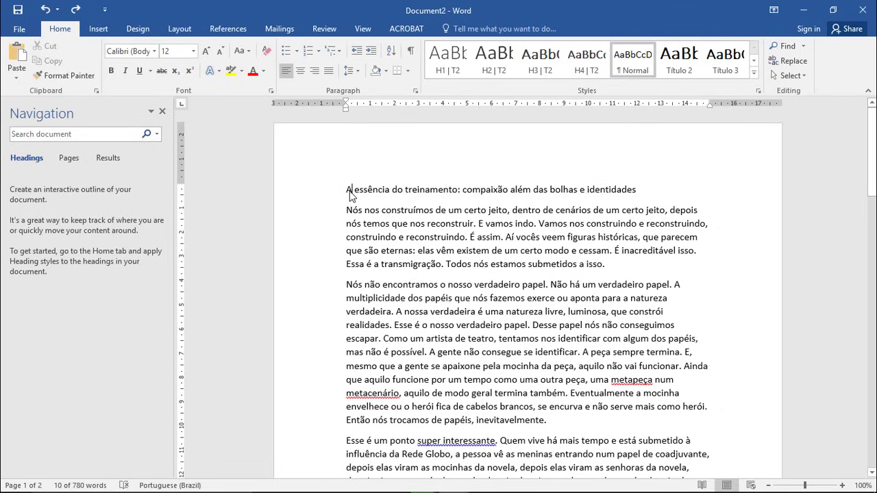
# Add a new paragraph directly below the title containing the text C2
pyautogui.click(350, 196)
pyautogui.press('Return')
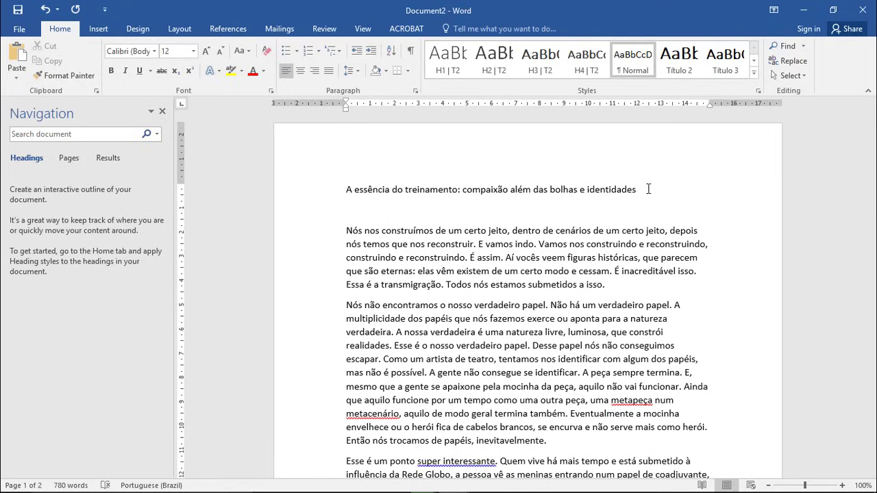
pyautogui.write('C2')
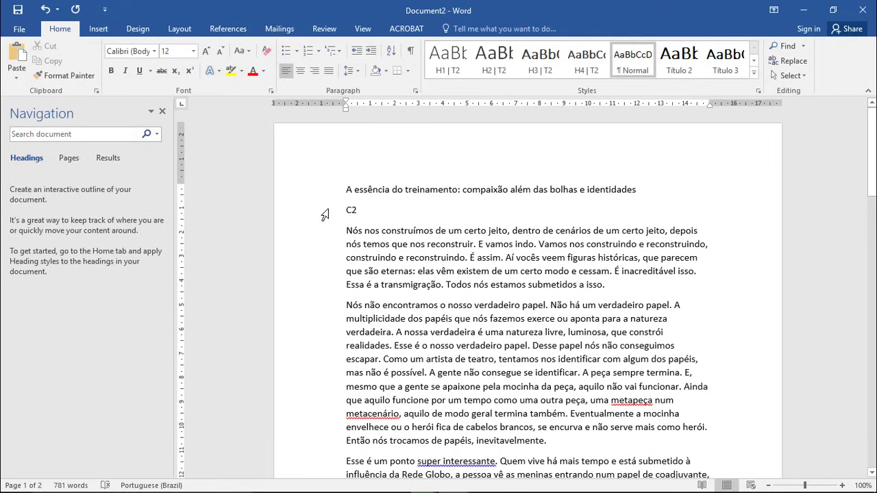
# Format only the 2 in the C2 line as superscript
pyautogui.click(324, 215)
pyautogui.tripleClick(353, 212)
pyautogui.click(390, 213)
pyautogui.hotkey('shift', 'Left')
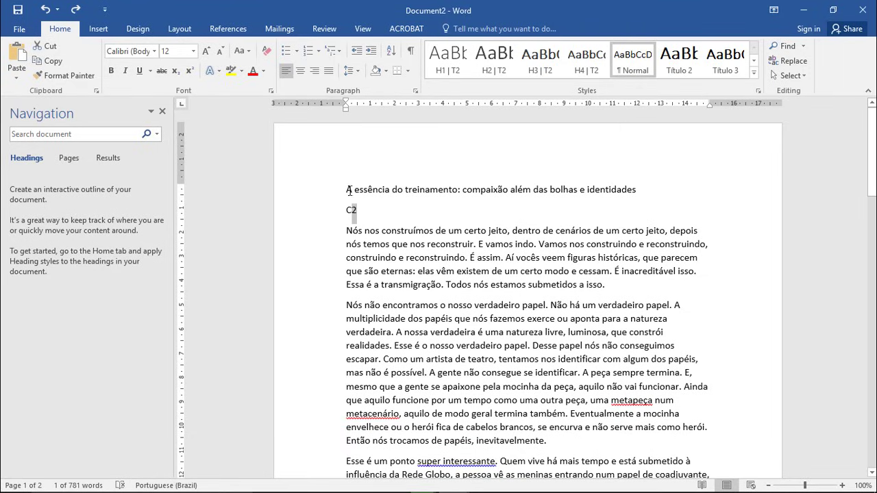
pyautogui.click(194, 70)
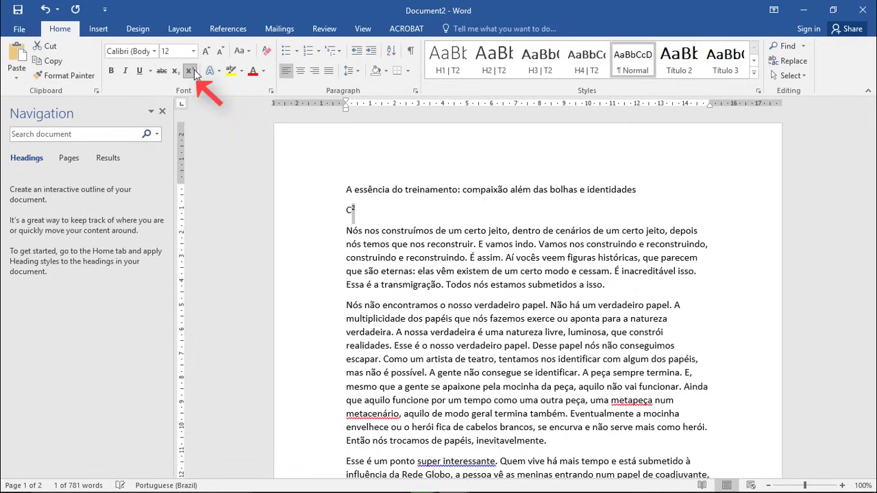
pyautogui.click(375, 213)
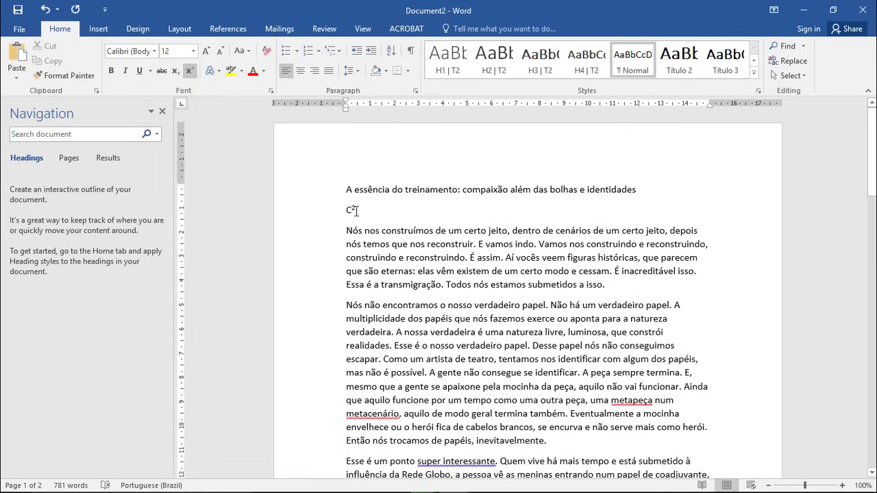
# Format the 2 in the C2 line as subscript, and delete the C2 text while keeping its empty line
pyautogui.moveTo(356, 211); pyautogui.dragTo(351, 210)
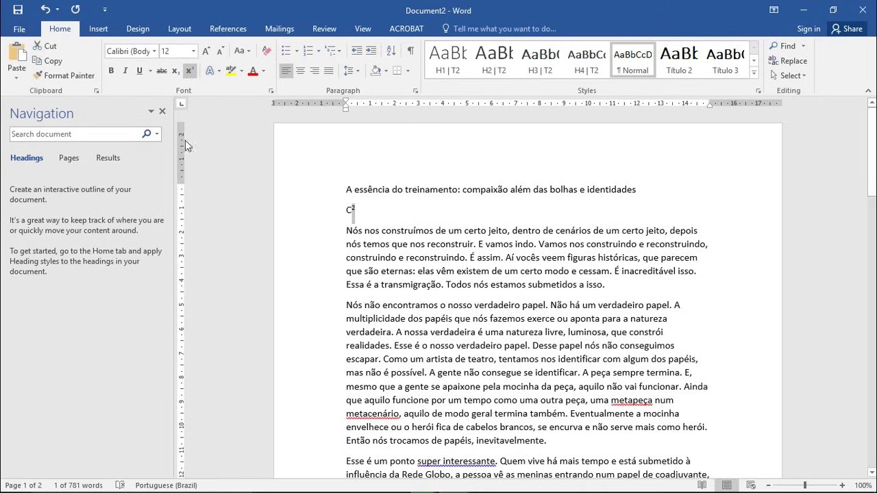
pyautogui.click(176, 73)
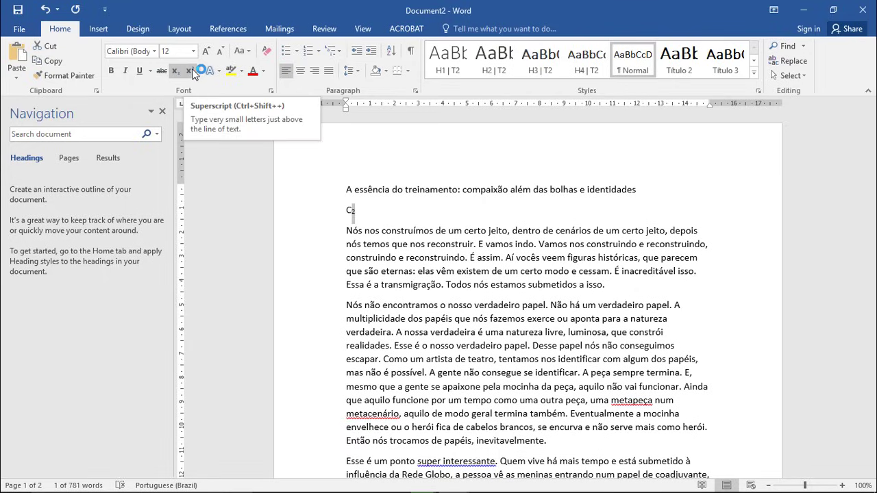
pyautogui.click(372, 213)
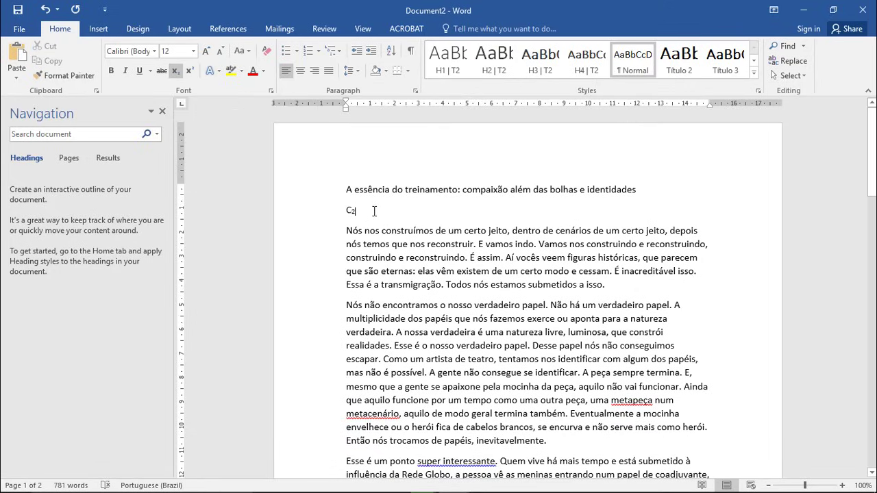
pyautogui.press('BackSpace')
pyautogui.press('BackSpace')
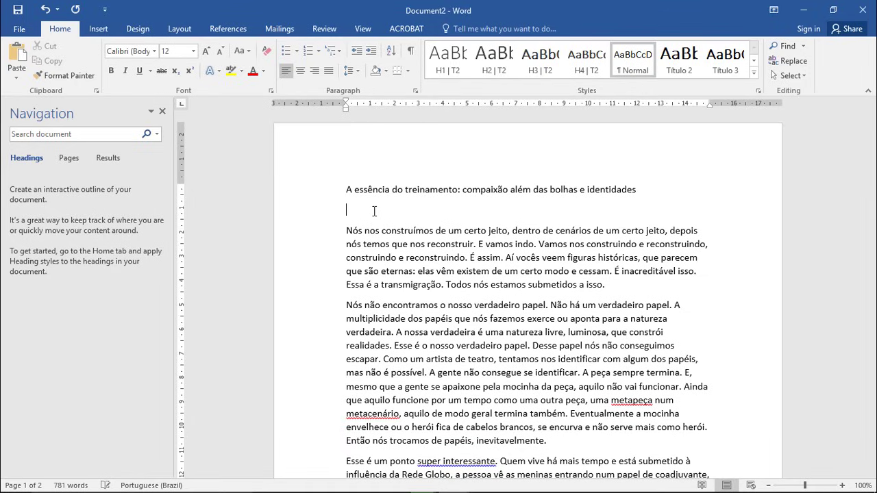
# Examine the text effect options offered for the title, including shadow, glow and number styles
pyautogui.click(310, 191)
pyautogui.click(219, 71)
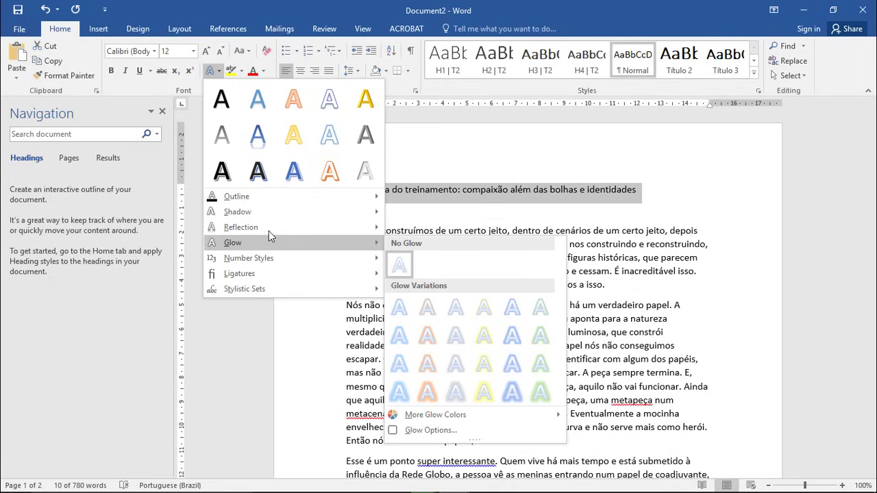
pyautogui.moveTo(264, 199)
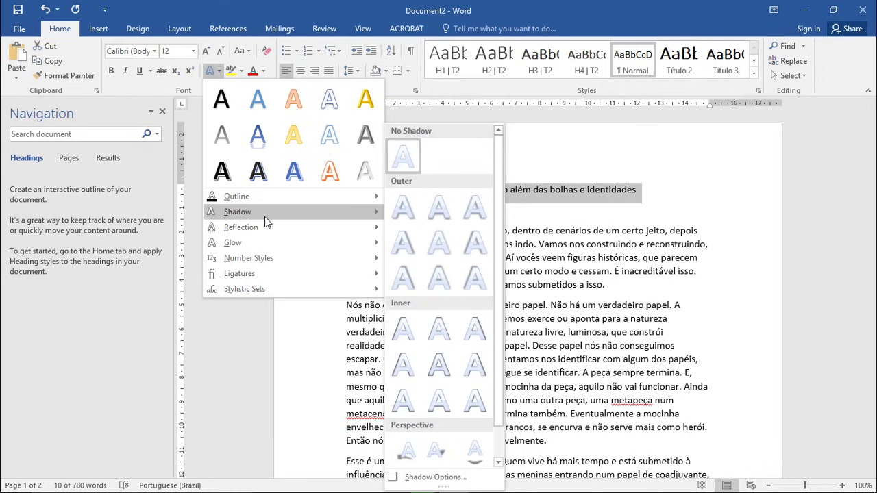
pyautogui.moveTo(273, 261)
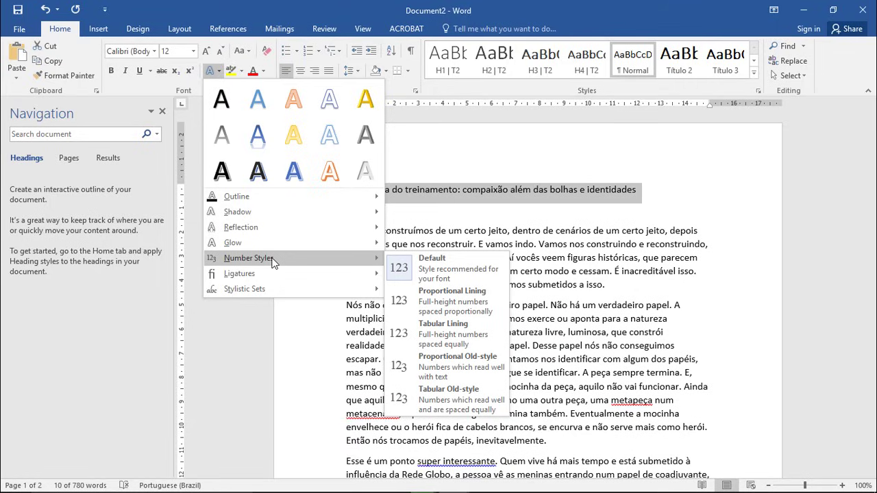
pyautogui.click(210, 70)
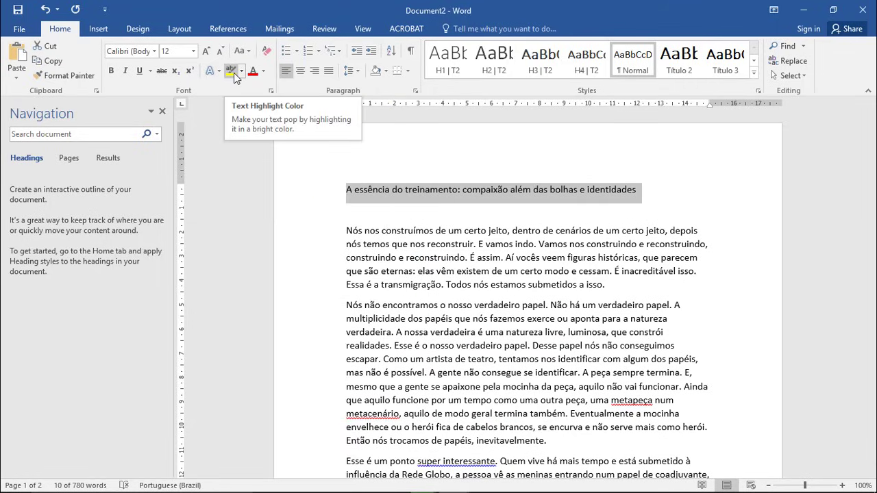
# Highlight the word "construímos" in the first body paragraph in yellow
pyautogui.click(409, 244)
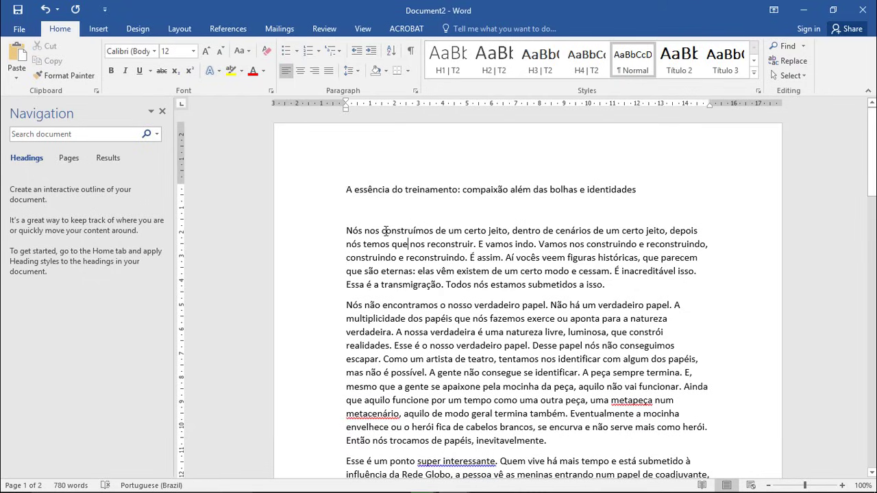
pyautogui.moveTo(383, 232); pyautogui.dragTo(433, 237)
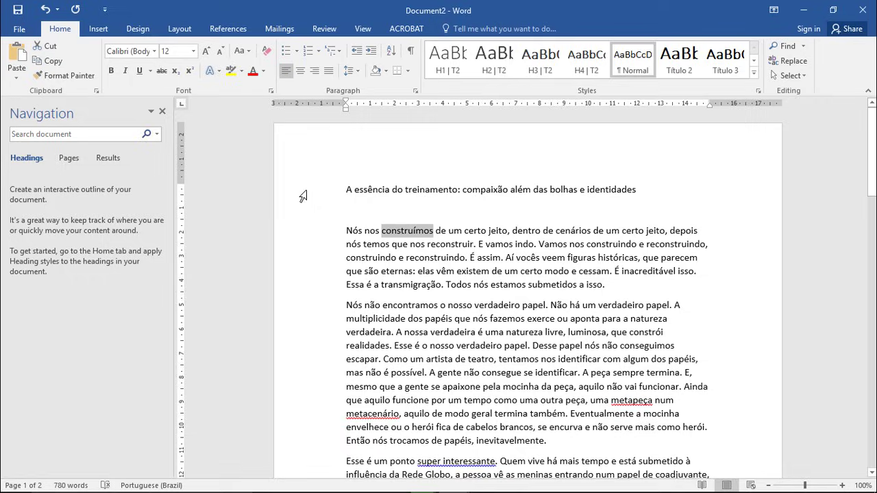
pyautogui.click(234, 74)
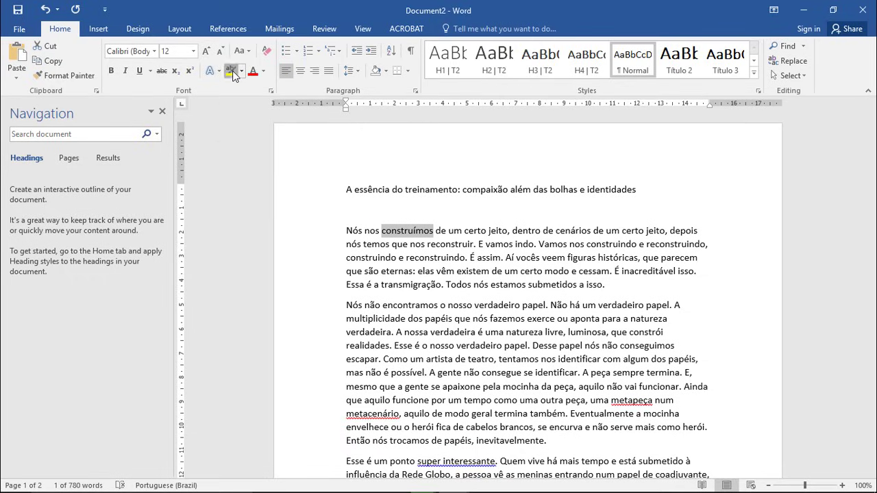
pyautogui.click(457, 273)
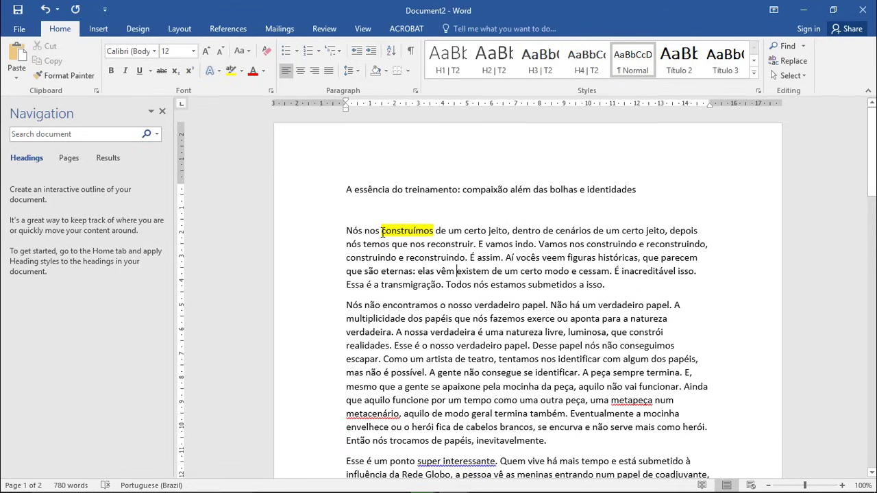
# Undo the highlight on "construímos" and look over the available highlight colors
pyautogui.moveTo(382, 232); pyautogui.dragTo(433, 233)
pyautogui.click(242, 72)
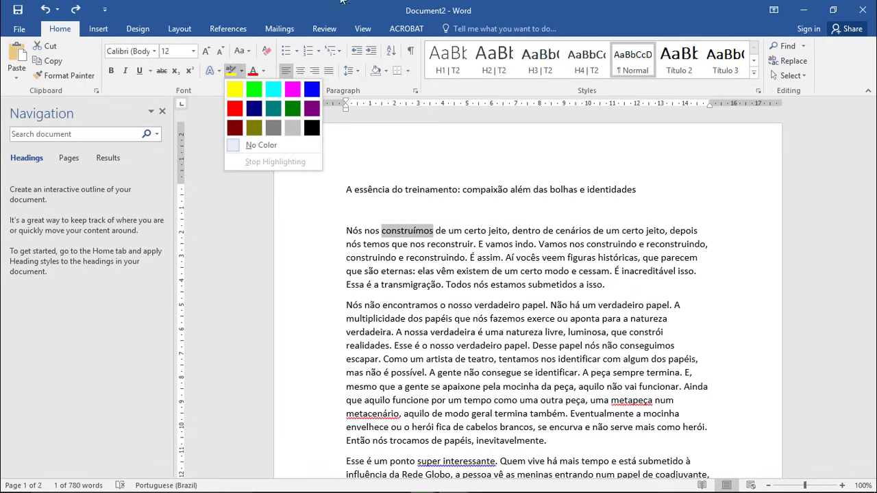
pyautogui.click(425, 6)
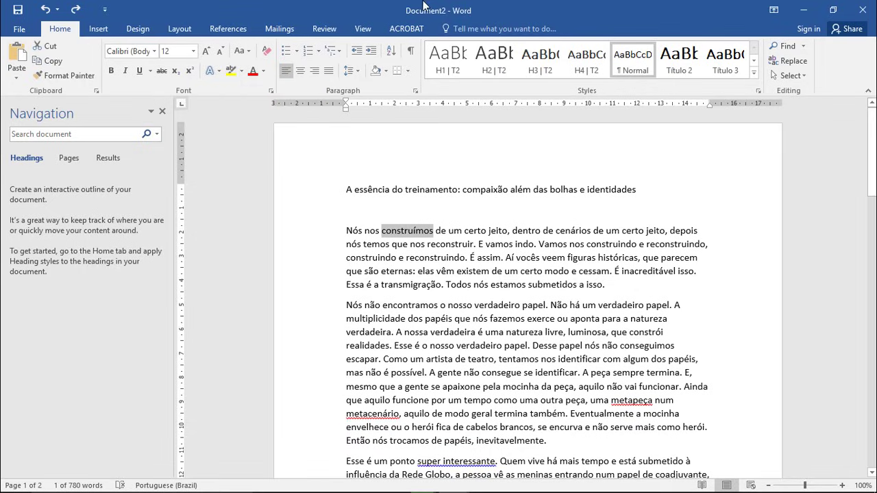
# Try custom font colors for "construímos", mixing RGB 58, 196, 173 and RGB 188, 224, 56, and cancel the color choice
pyautogui.click(264, 73)
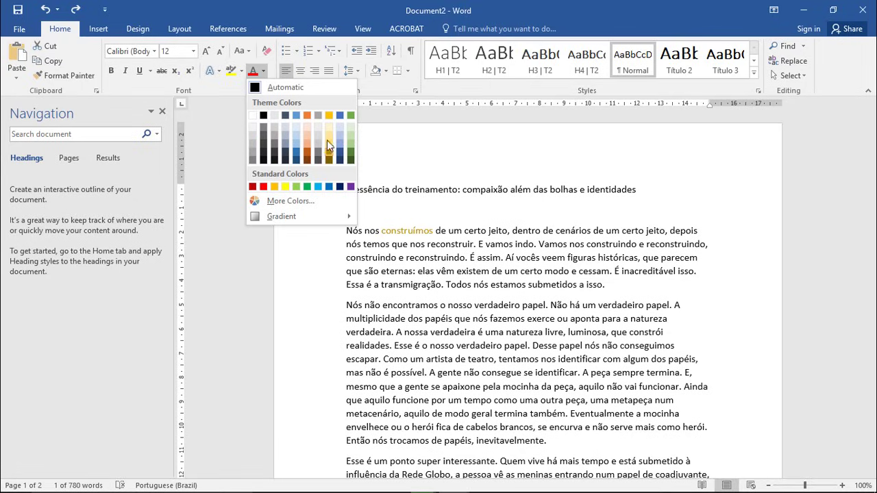
pyautogui.click(297, 201)
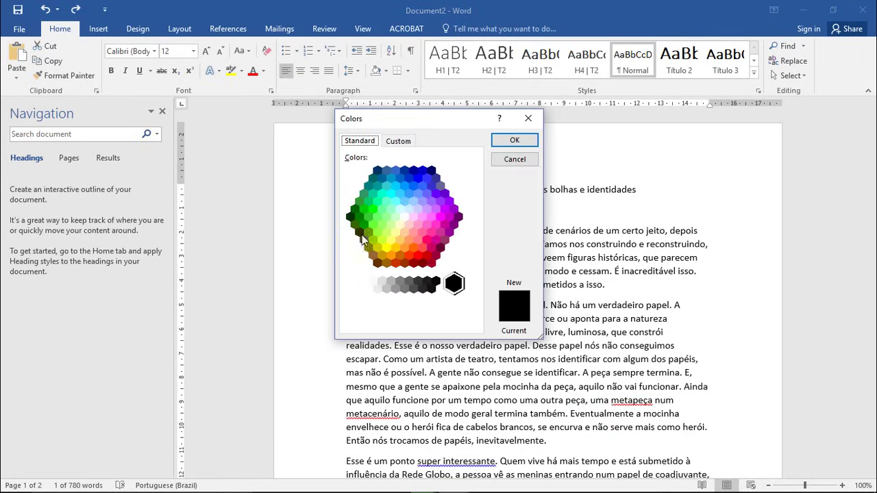
pyautogui.click(401, 141)
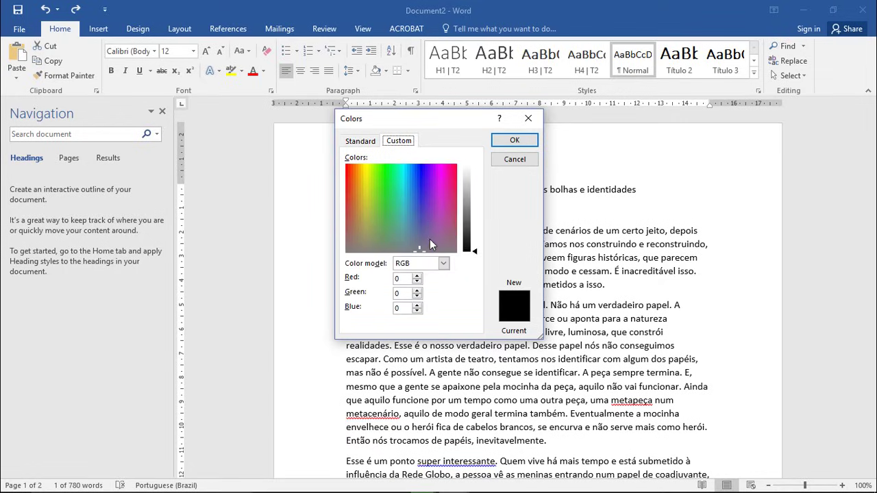
pyautogui.moveTo(401, 234); pyautogui.dragTo(397, 203)
pyautogui.moveTo(475, 251); pyautogui.dragTo(473, 209)
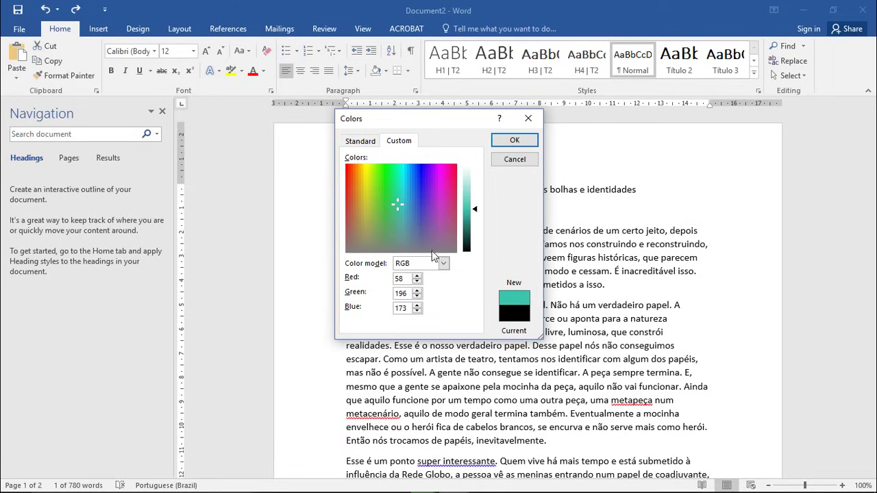
pyautogui.moveTo(404, 205); pyautogui.dragTo(368, 187)
pyautogui.moveTo(477, 215); pyautogui.dragTo(476, 205)
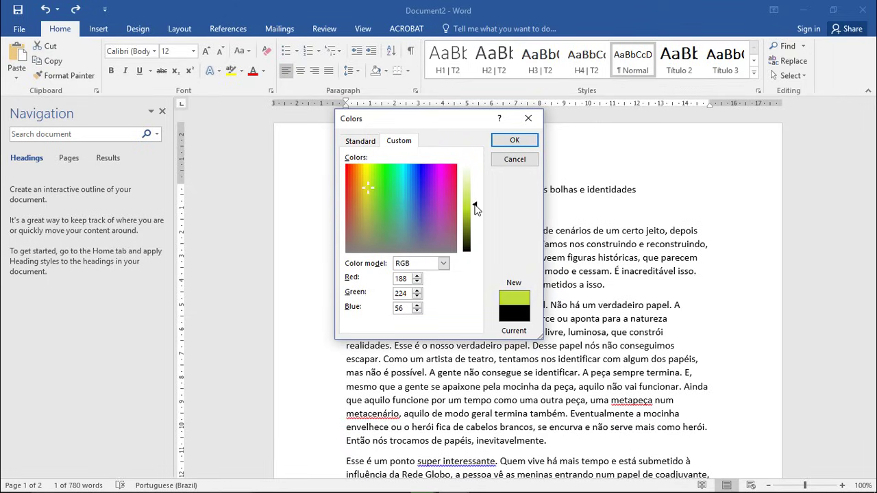
pyautogui.click(515, 162)
# In the first body paragraph, color the word "construímos" red and the words "certo jeito" light green
pyautogui.click(253, 71)
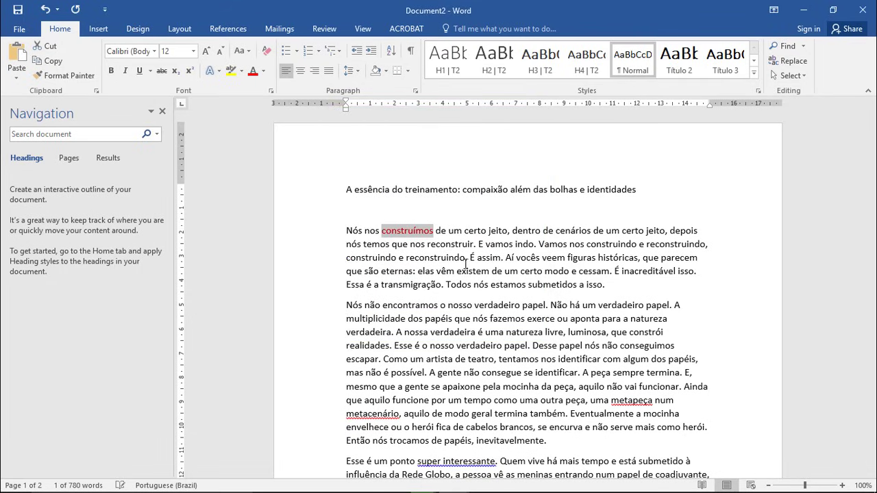
pyautogui.click(467, 259)
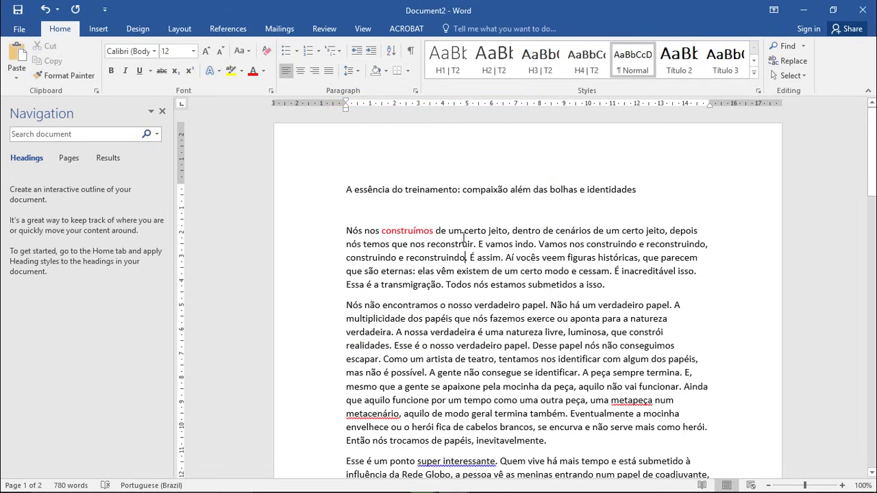
pyautogui.moveTo(464, 231); pyautogui.dragTo(508, 231)
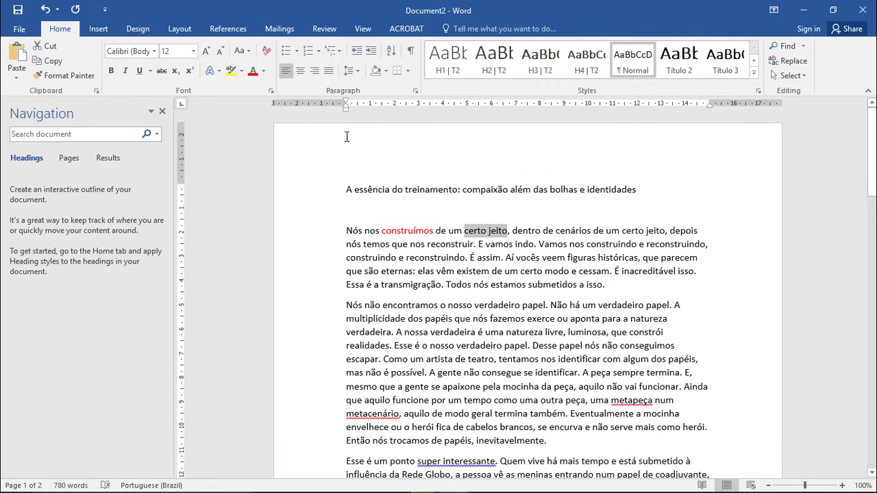
pyautogui.click(263, 71)
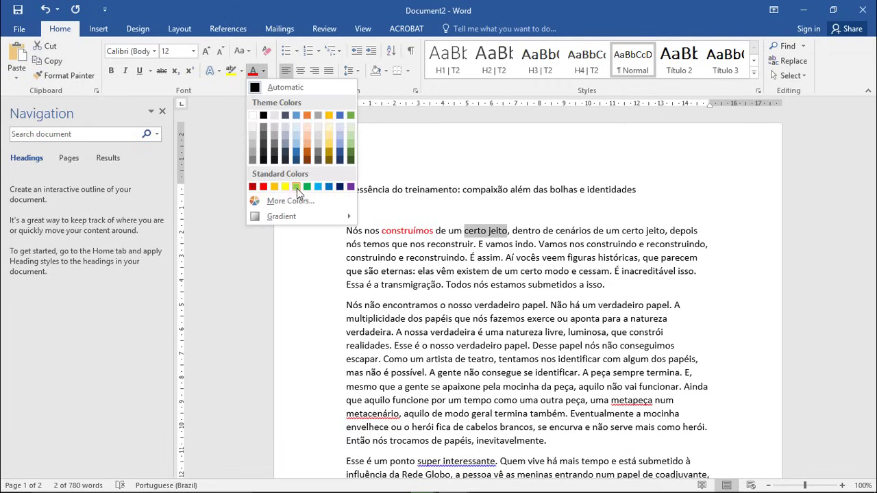
pyautogui.click(294, 187)
pyautogui.click(563, 325)
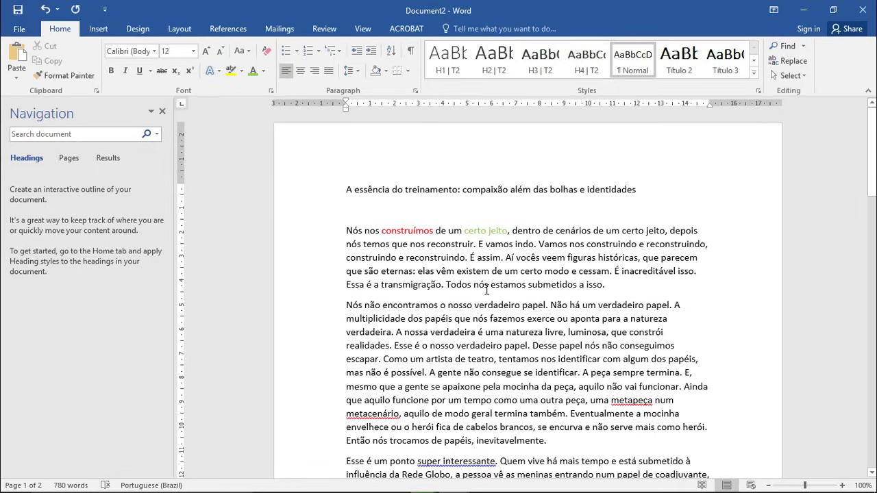
# Change the case of the whole title to UPPERCASE, followed by lowercase
pyautogui.click(322, 192)
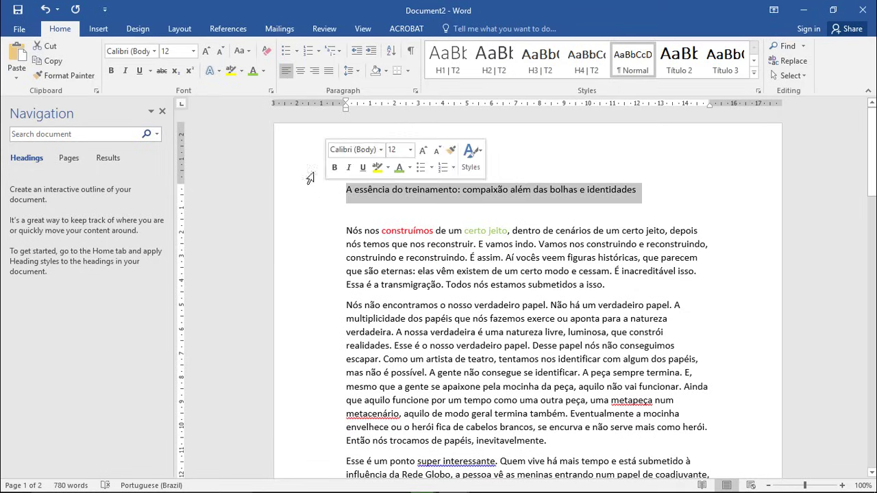
pyautogui.click(249, 53)
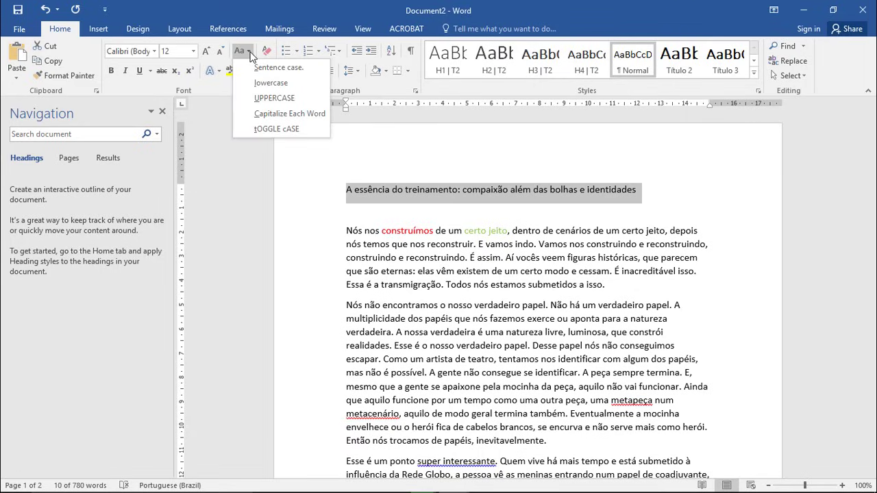
pyautogui.click(279, 99)
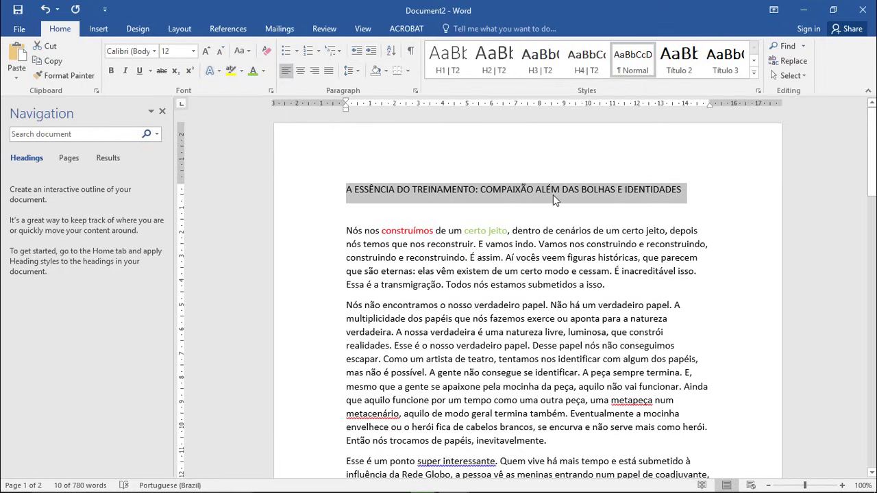
pyautogui.click(248, 52)
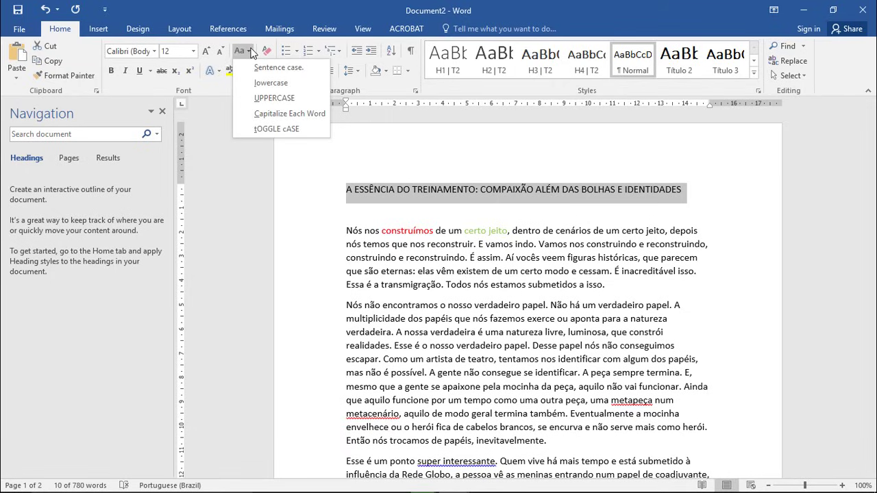
pyautogui.click(265, 83)
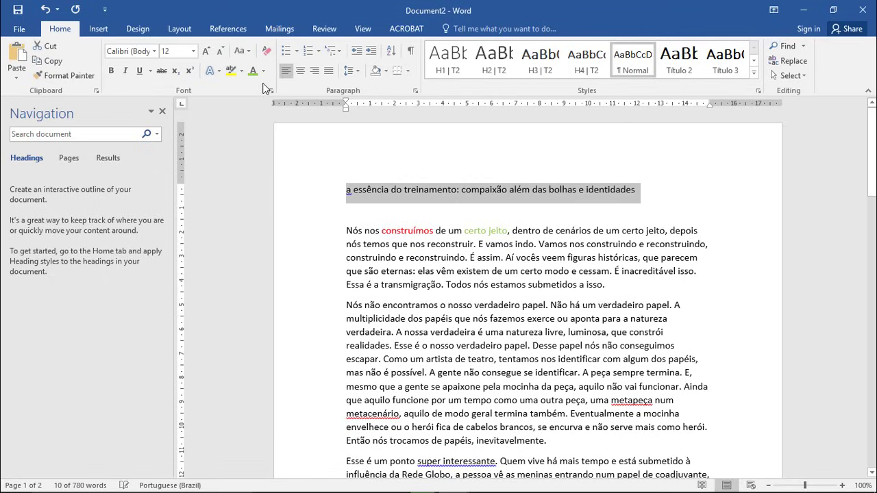
# Change the title's case to Capitalize Each Word, followed by Sentence case
pyautogui.click(248, 51)
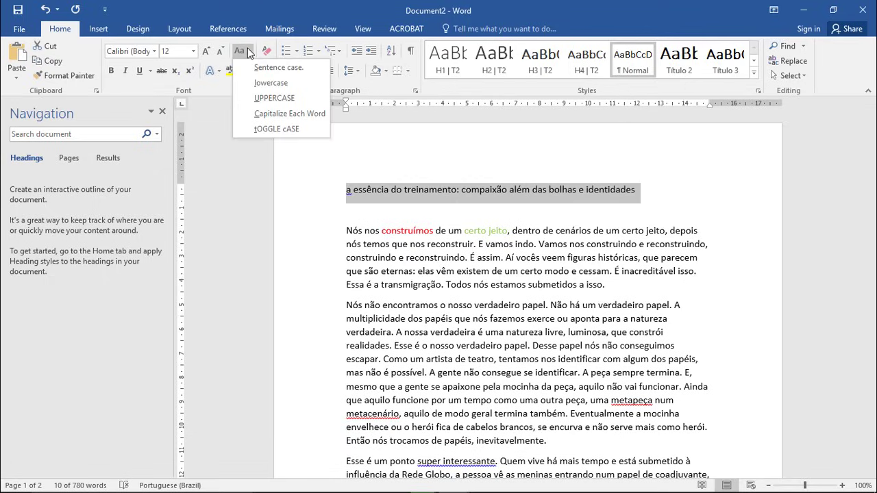
pyautogui.click(281, 114)
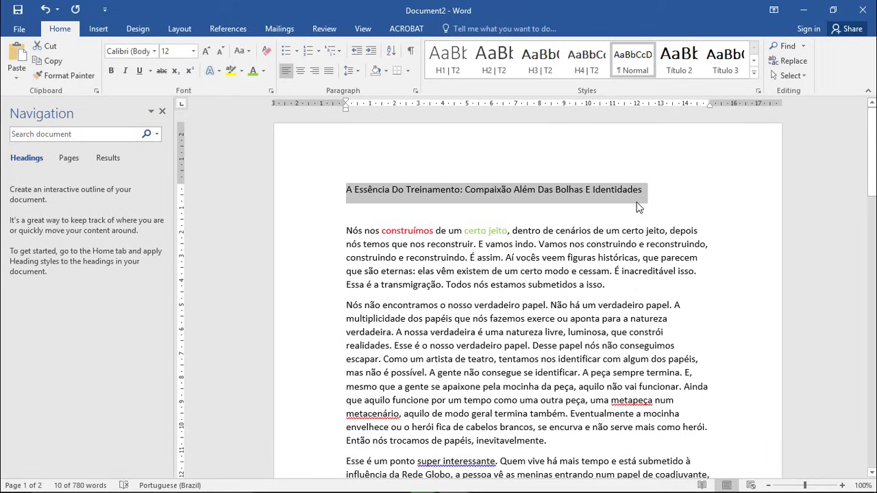
pyautogui.click(242, 51)
pyautogui.click(261, 68)
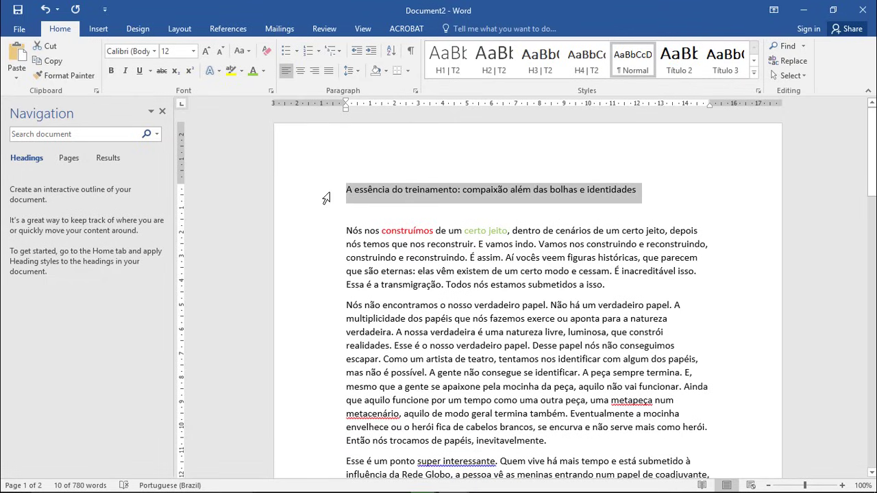
# Shade the entire first body paragraph in standard yellow and undo the shading
pyautogui.moveTo(325, 236); pyautogui.dragTo(329, 291)
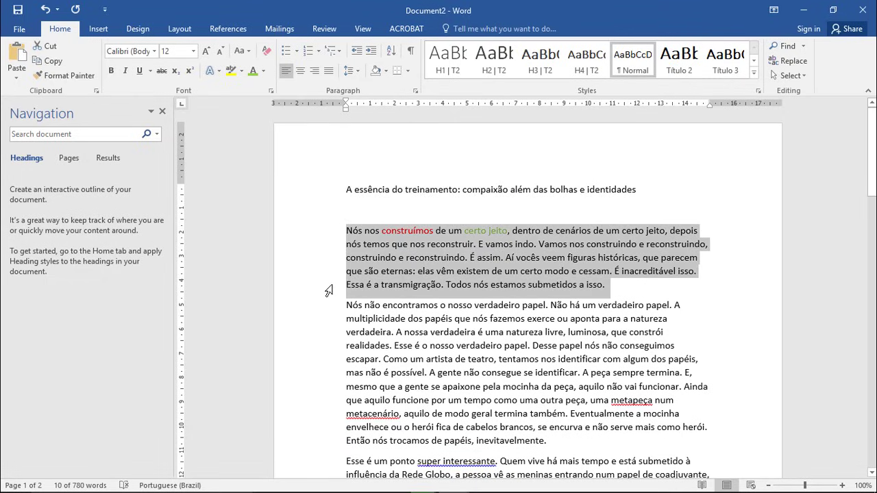
pyautogui.click(387, 70)
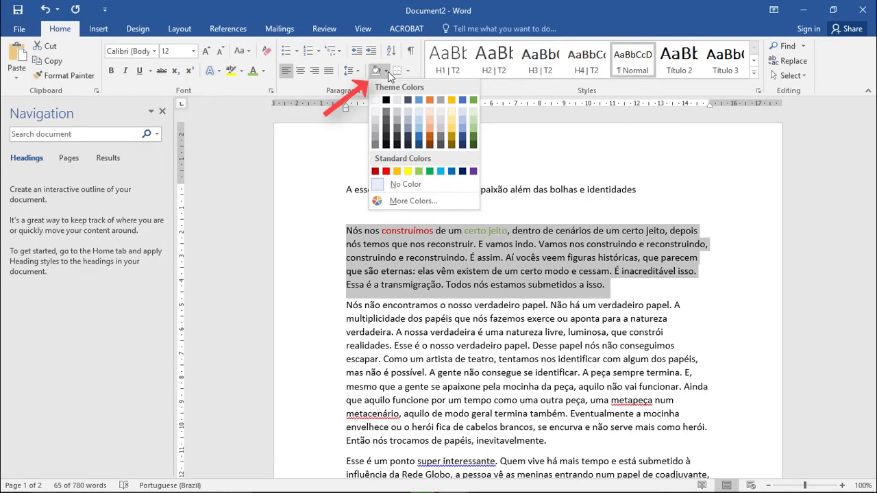
pyautogui.click(407, 170)
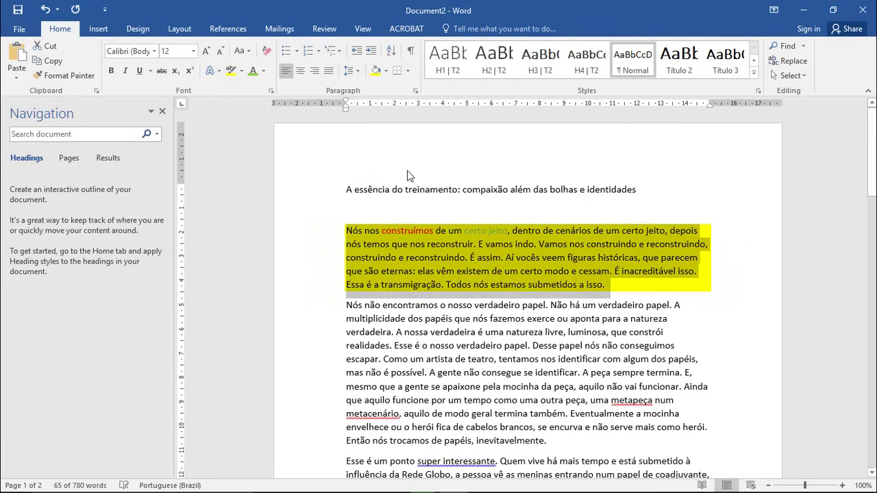
pyautogui.click(676, 296)
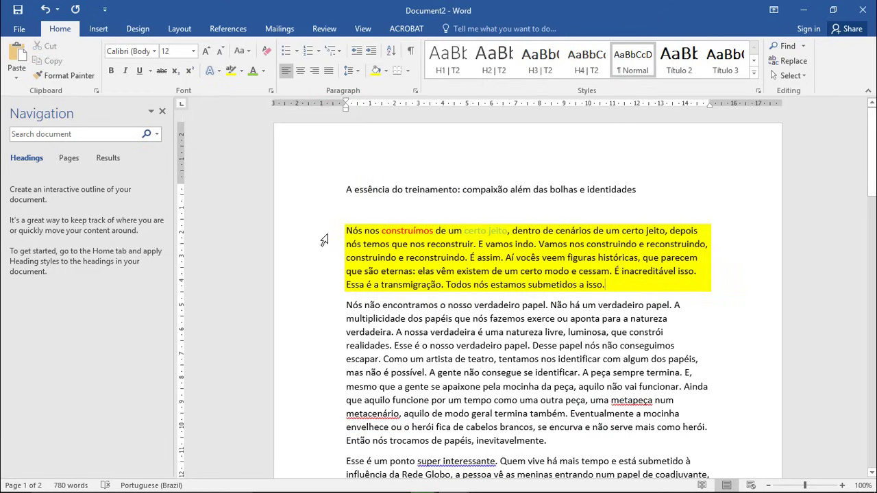
pyautogui.moveTo(330, 237); pyautogui.dragTo(333, 288)
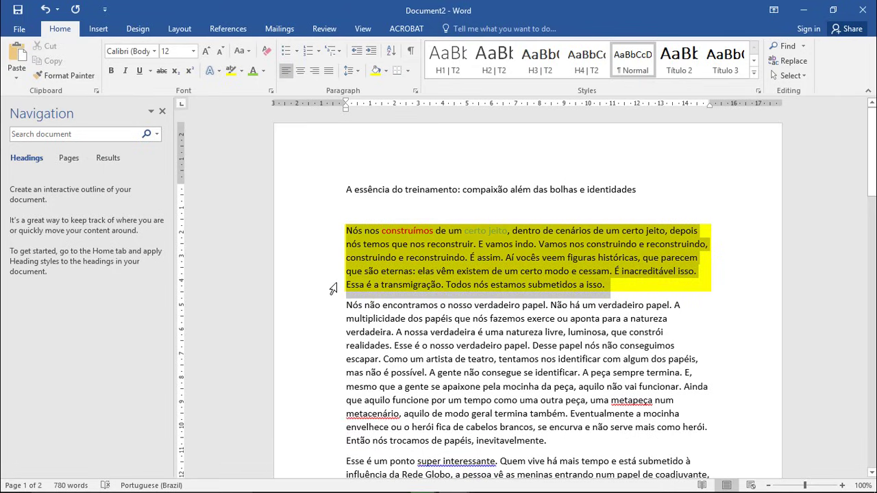
pyautogui.click(671, 294)
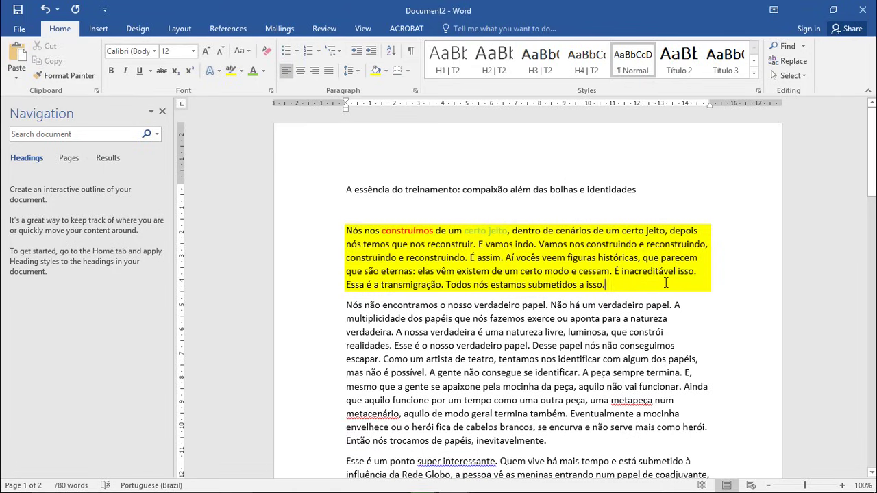
pyautogui.hotkey('ctrl', 'z')
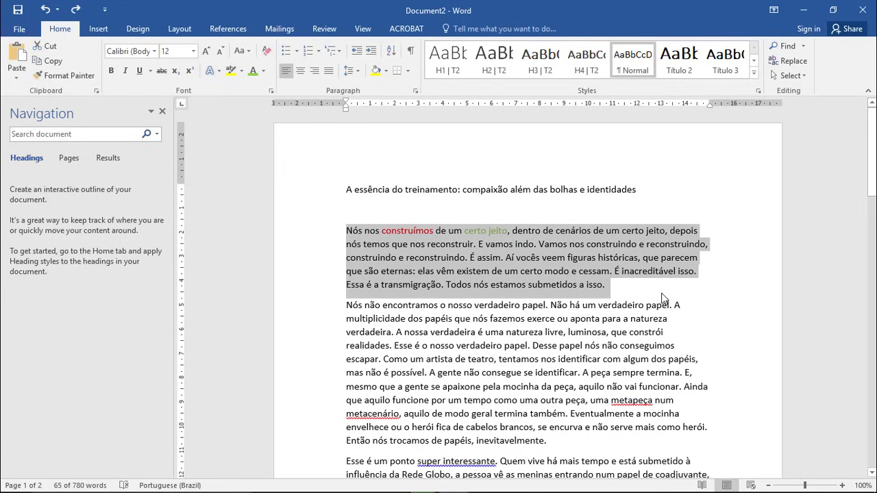
# Add the lines Bola, Raquete, Tênis and Meia below the title and format them as a checkmark bulleted list
pyautogui.click(374, 210)
pyautogui.write('Bola Raquete Tênis Meia')
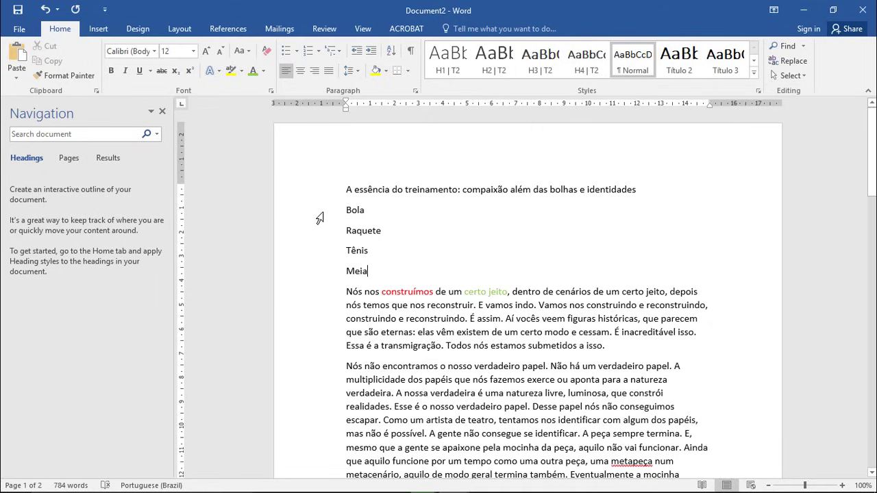
pyautogui.moveTo(321, 221); pyautogui.dragTo(321, 276)
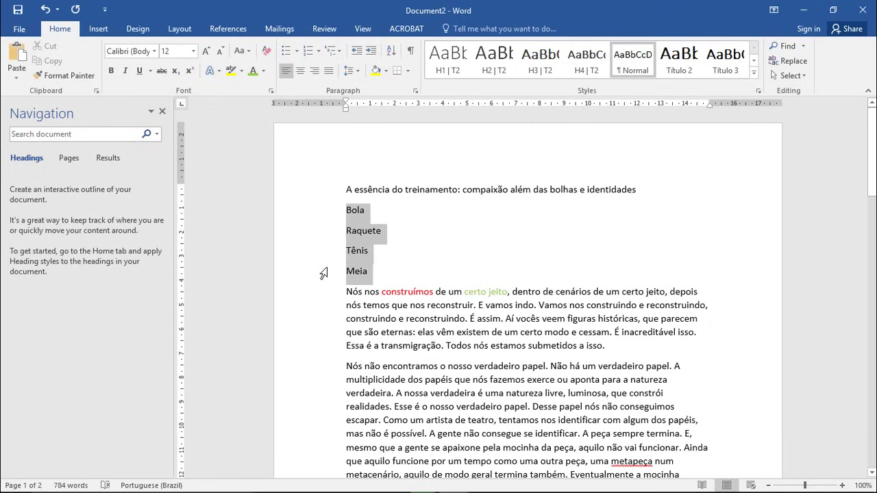
pyautogui.click(297, 54)
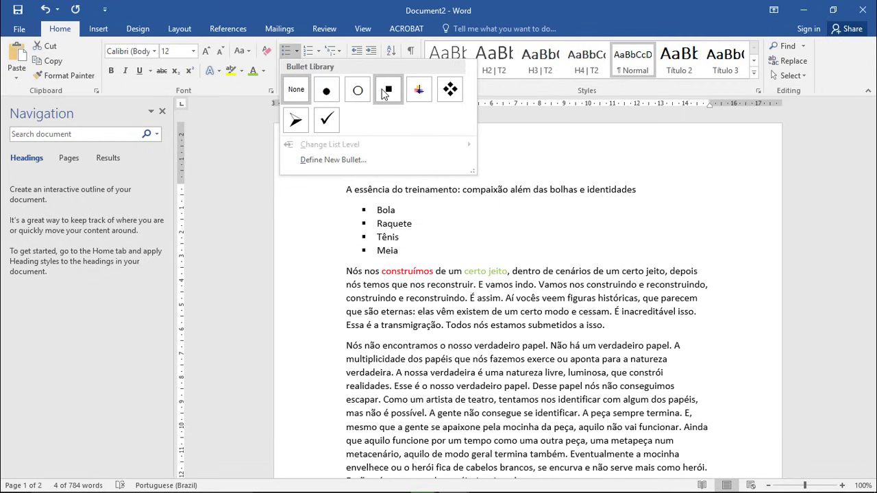
pyautogui.click(326, 121)
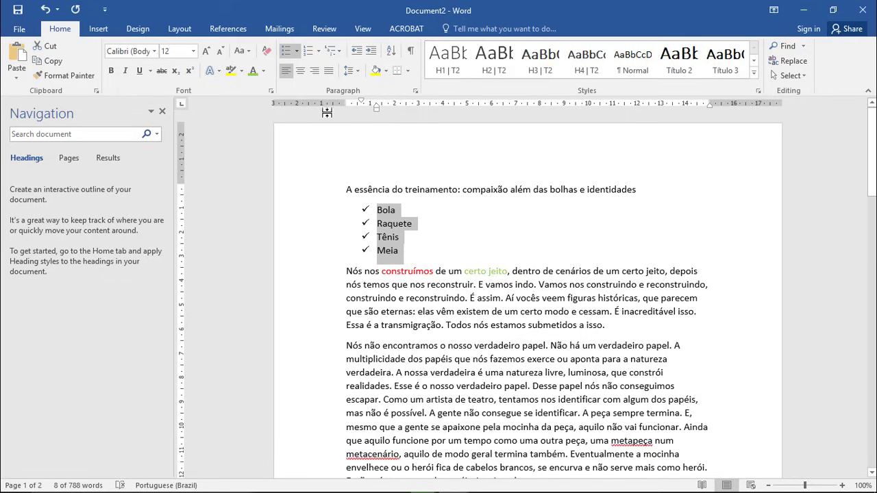
# Convert the four-item list below the title to numbering in the 1. 2. 3. format
pyautogui.click(318, 52)
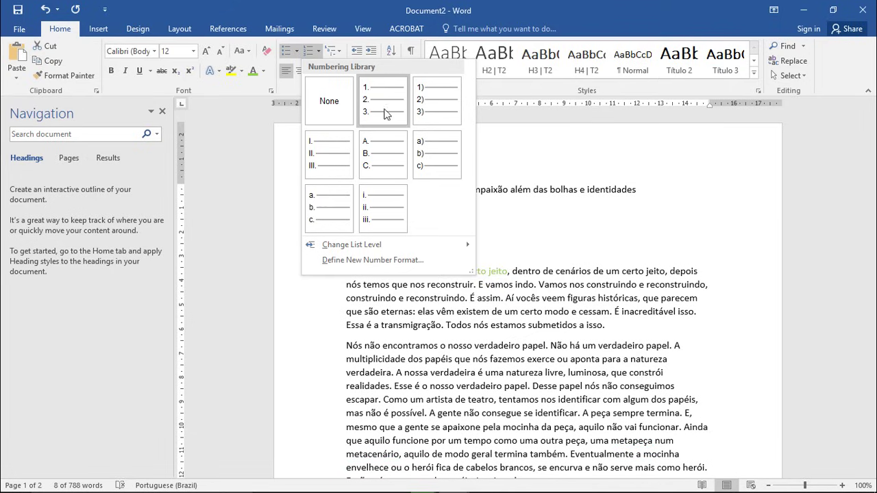
pyautogui.press('Escape')
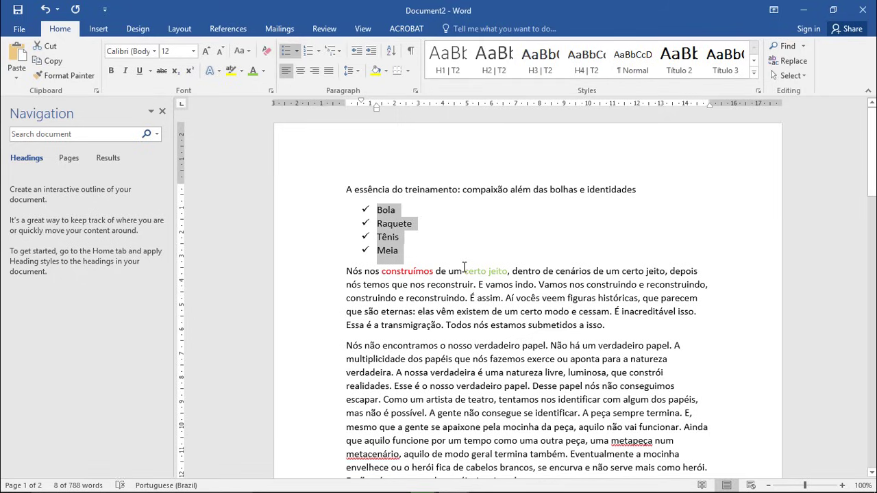
pyautogui.click(318, 54)
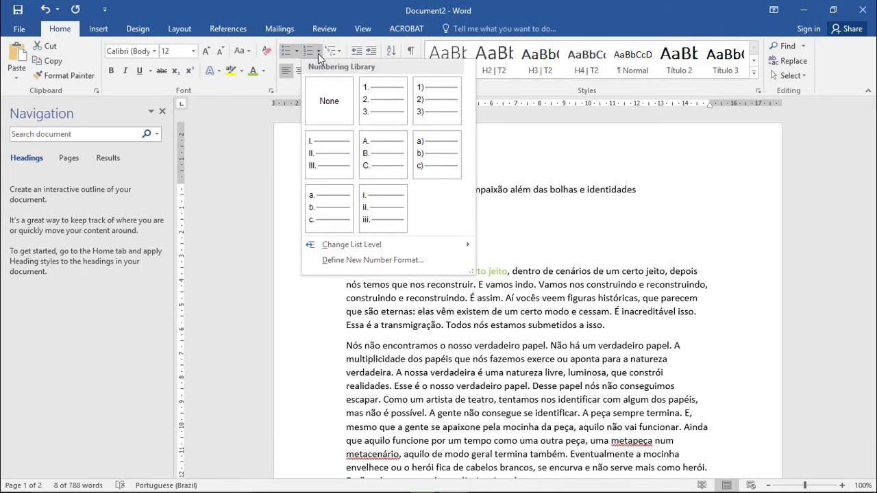
pyautogui.click(379, 103)
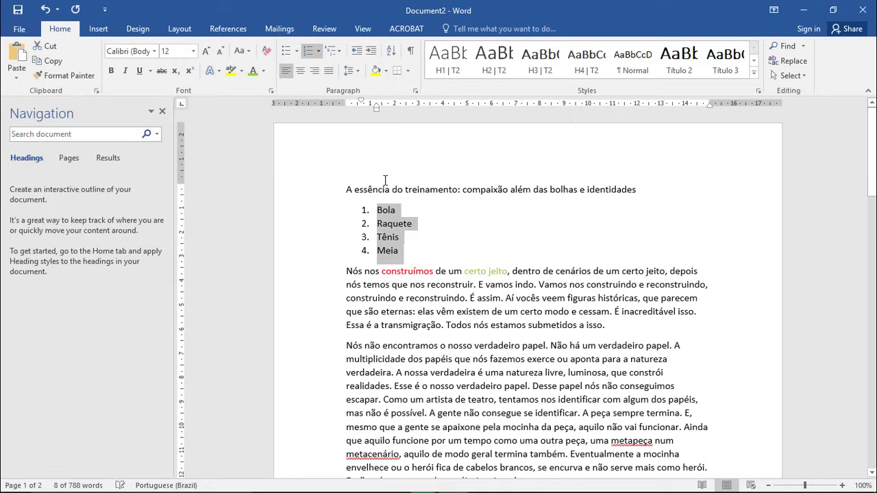
# Change the numbering of the four list items to the a) b) c) format
pyautogui.click(319, 209)
pyautogui.moveTo(320, 190); pyautogui.dragTo(321, 257)
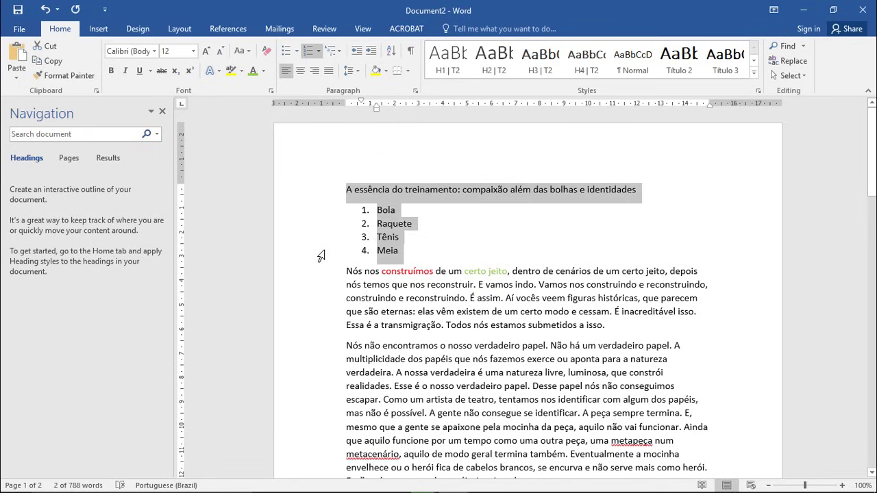
pyautogui.click(321, 252)
pyautogui.moveTo(307, 215); pyautogui.dragTo(312, 253)
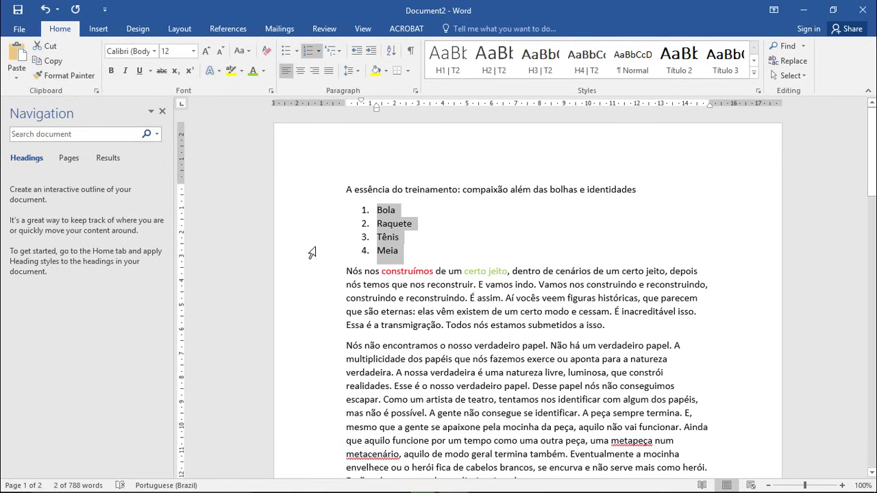
pyautogui.click(318, 51)
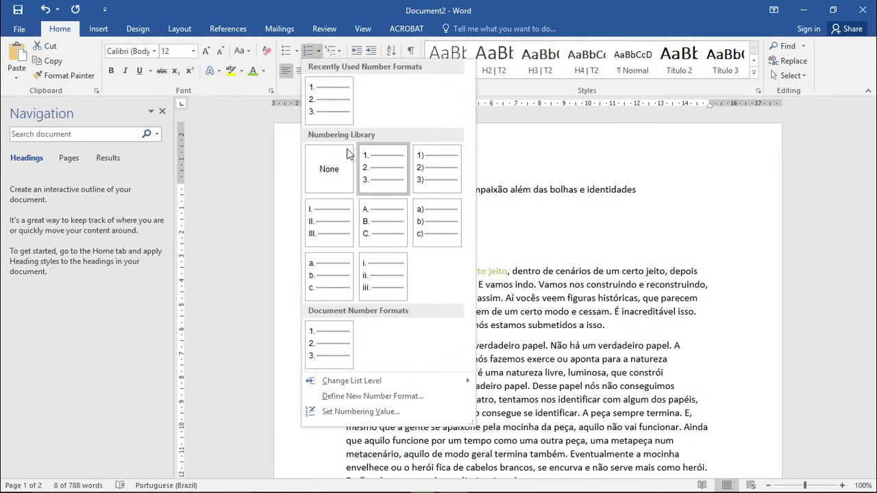
pyautogui.click(421, 223)
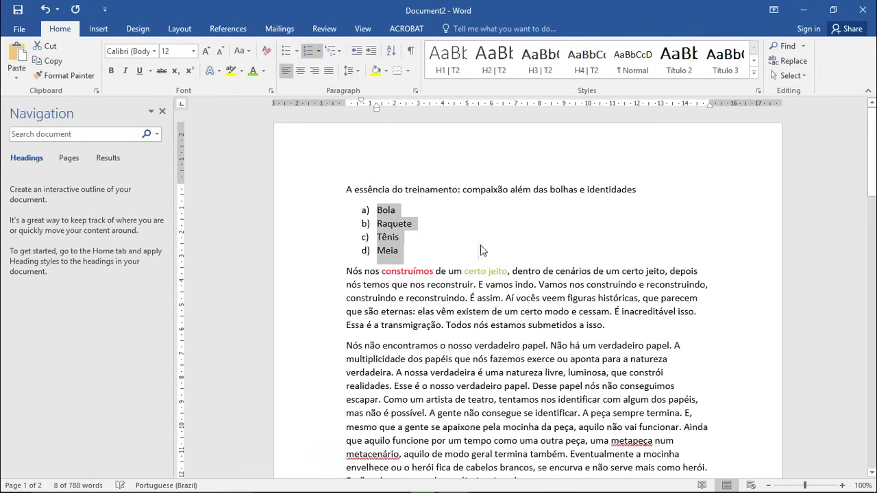
pyautogui.click(428, 258)
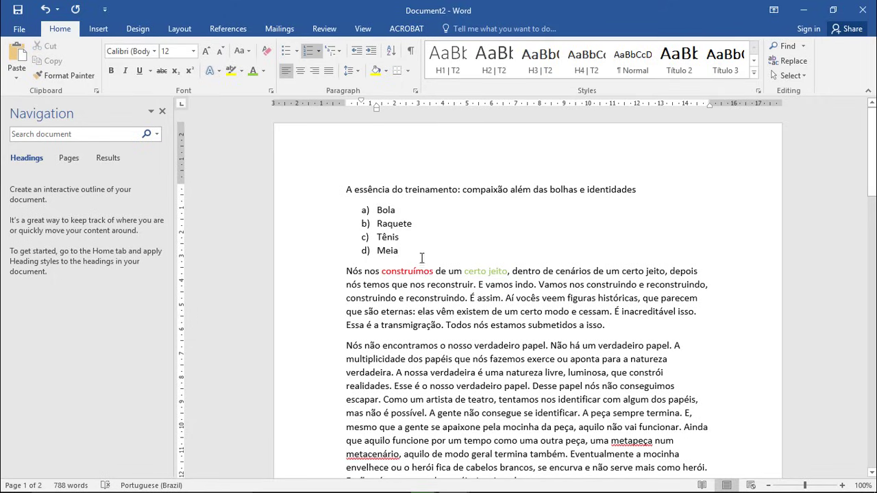
# Apply the 1) a) i) multilevel list format to the four items
pyautogui.moveTo(319, 211); pyautogui.dragTo(322, 253)
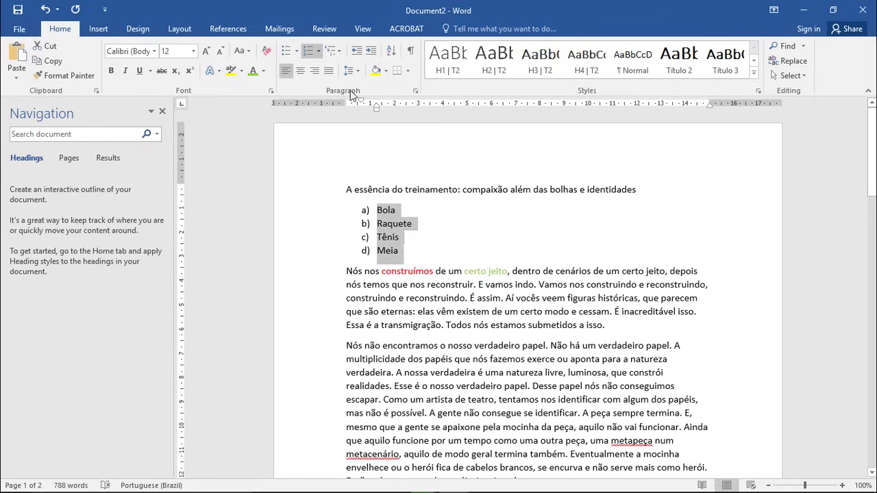
pyautogui.click(339, 53)
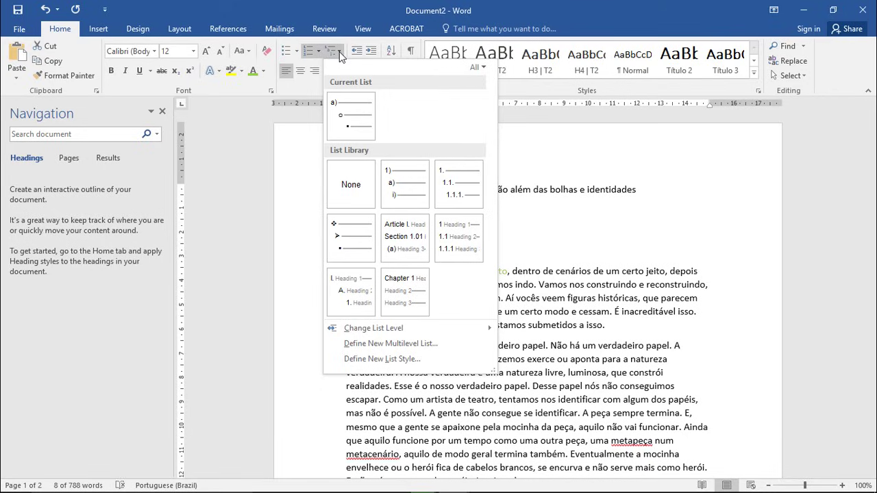
pyautogui.click(341, 55)
# Demote Raquete to the second level of the list and Tênis to the third level
pyautogui.click(358, 228)
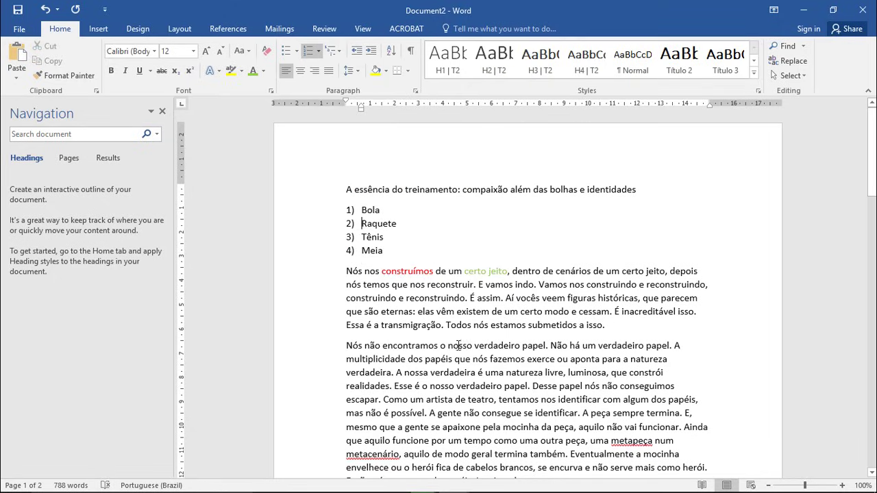
pyautogui.press('Tab')
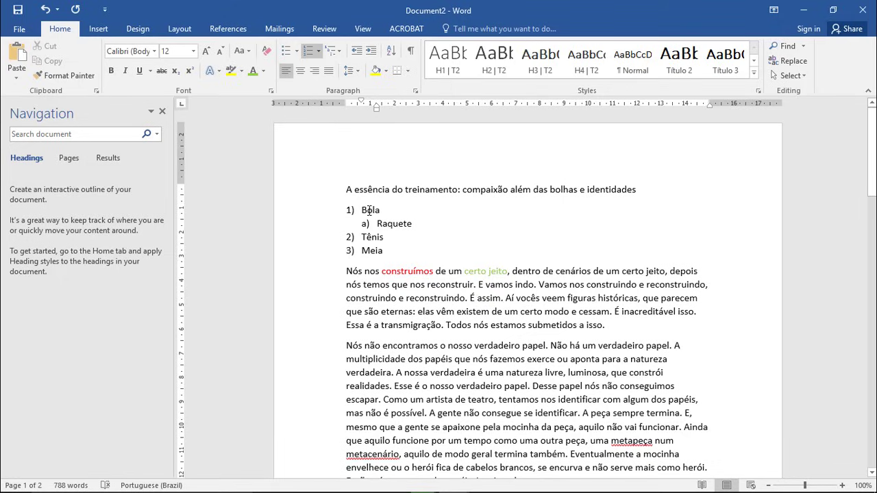
pyautogui.click(362, 236)
pyautogui.press('Tab')
pyautogui.press('Tab')
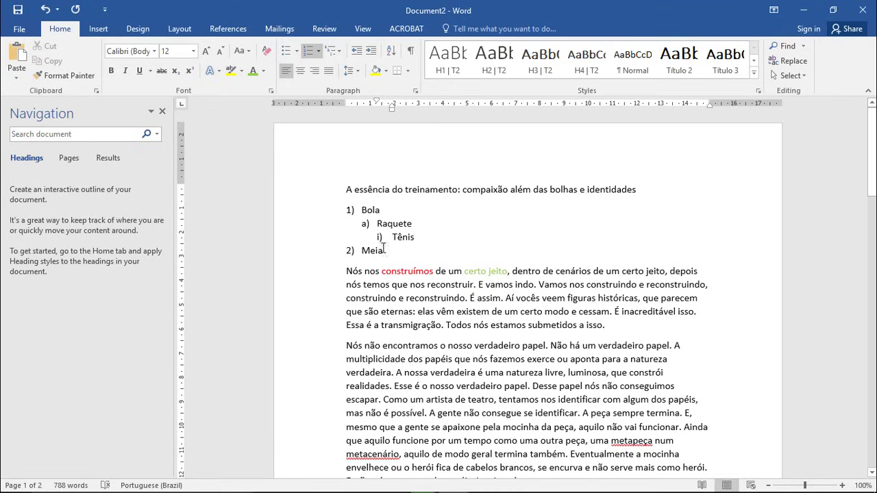
# Demote Meia step by step to the fourth list level and promote it back to the first level
pyautogui.press('Down')
pyautogui.press('Tab')
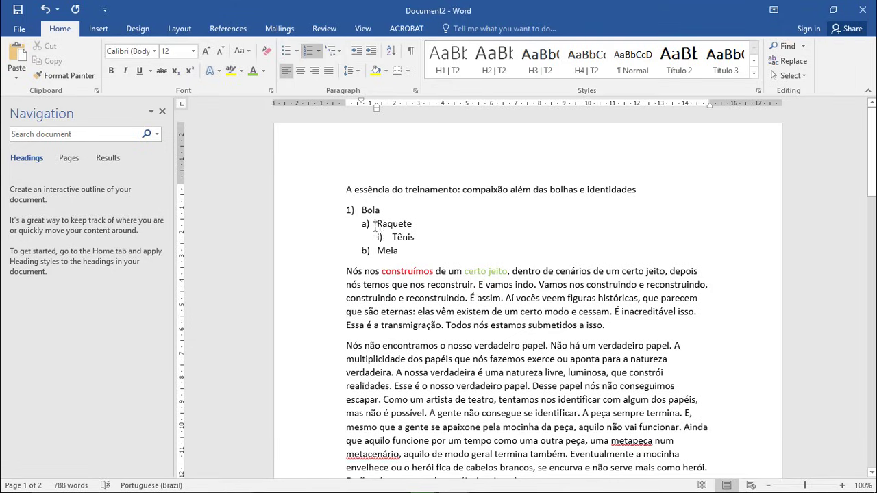
pyautogui.press('Tab')
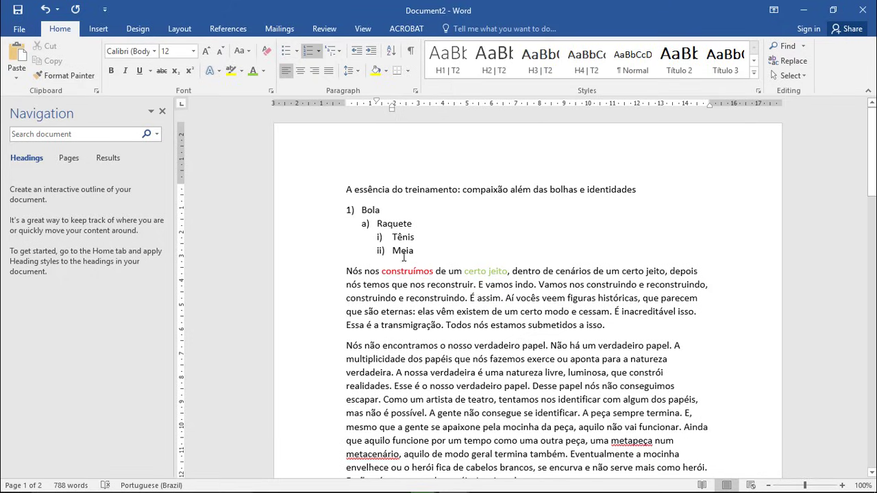
pyautogui.press('Tab')
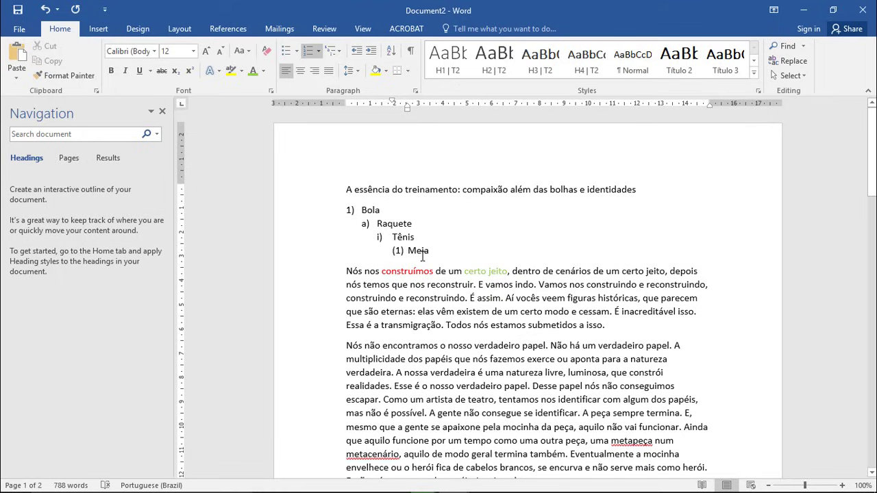
pyautogui.hotkey('shift', 'Tab')
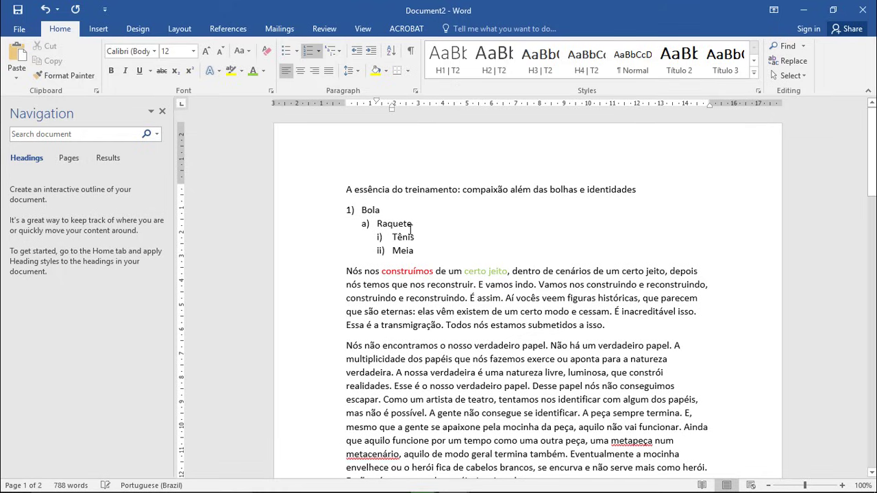
pyautogui.hotkey('shift', 'Tab')
pyautogui.hotkey('shift', 'Tab')
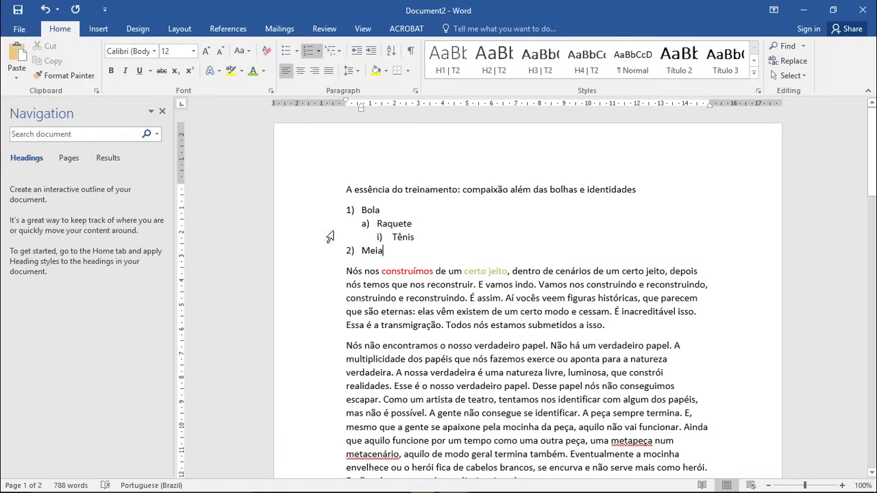
# Remove the list numbering from all four items so they are plain paragraphs
pyautogui.moveTo(329, 246); pyautogui.dragTo(333, 210)
pyautogui.click(308, 51)
pyautogui.click(377, 267)
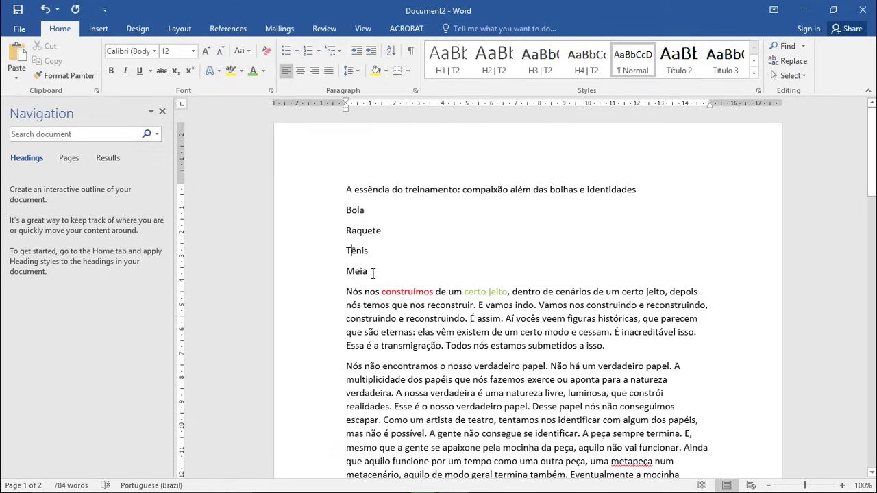
# Sort the four item lines as text paragraphs in ascending order, with no header row
pyautogui.moveTo(373, 273); pyautogui.dragTo(346, 208)
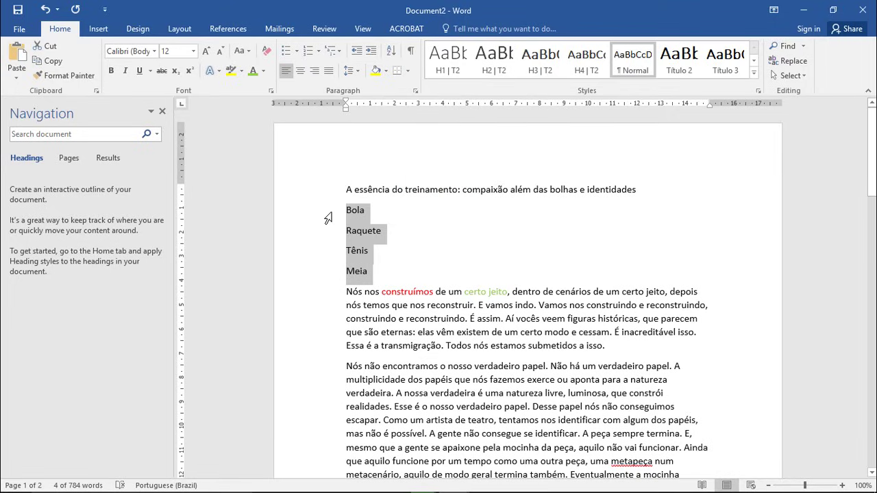
pyautogui.click(394, 54)
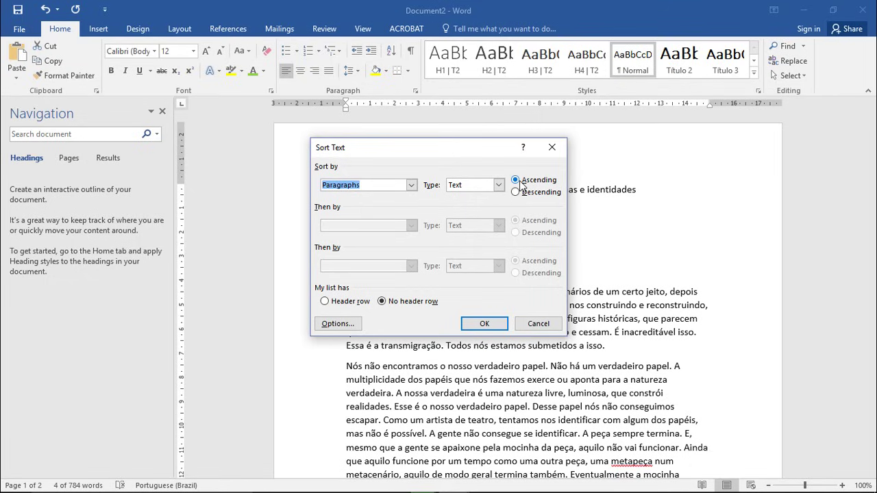
pyautogui.click(486, 325)
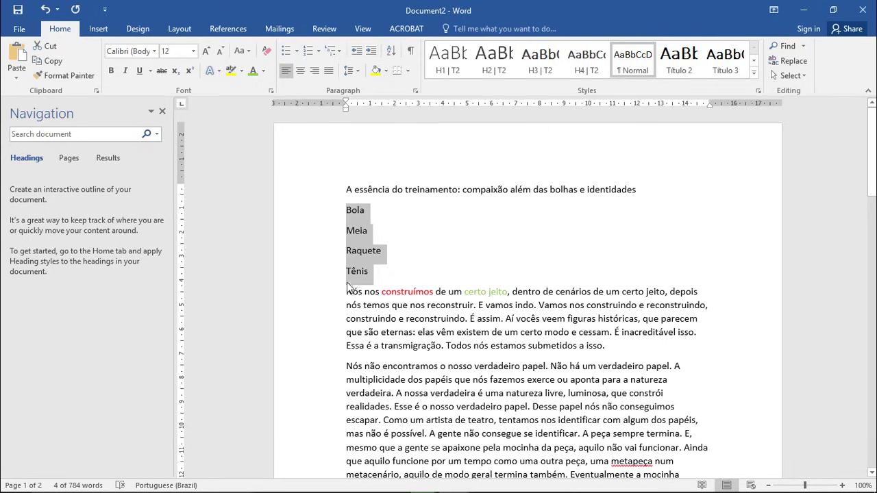
pyautogui.click(546, 262)
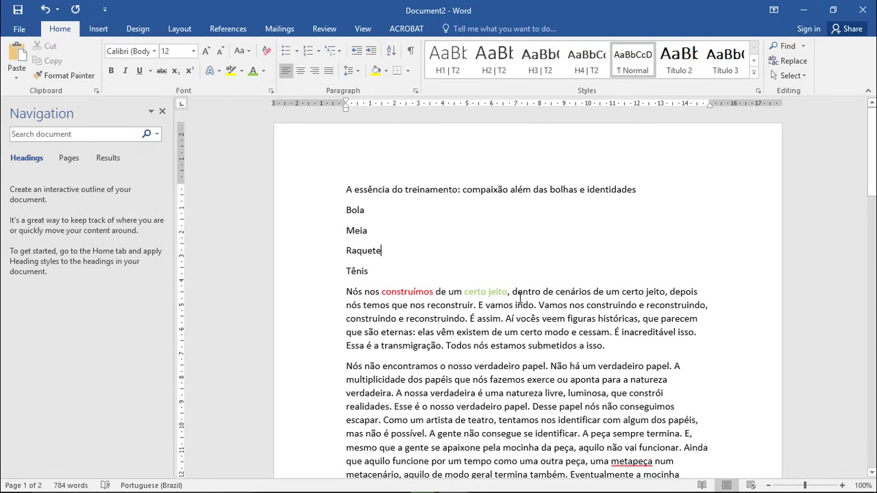
# Make the title bold and enlarge it to 18 pt, and try underlining it
pyautogui.click(323, 194)
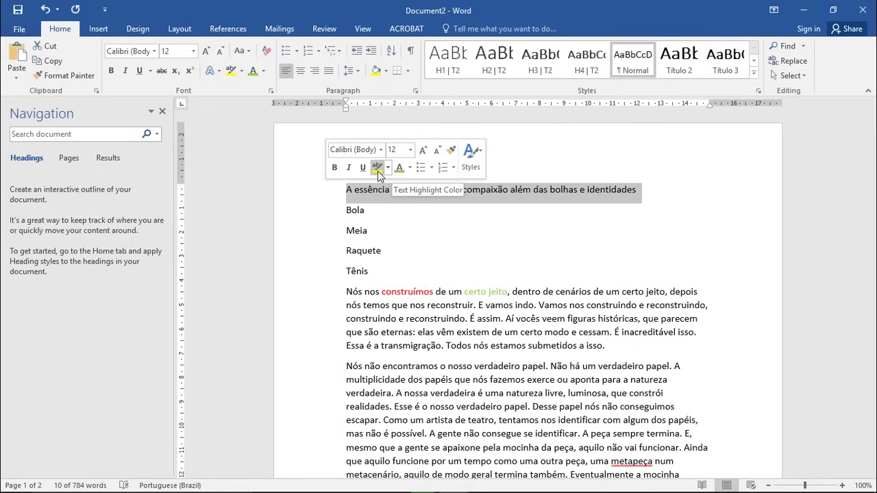
pyautogui.click(334, 168)
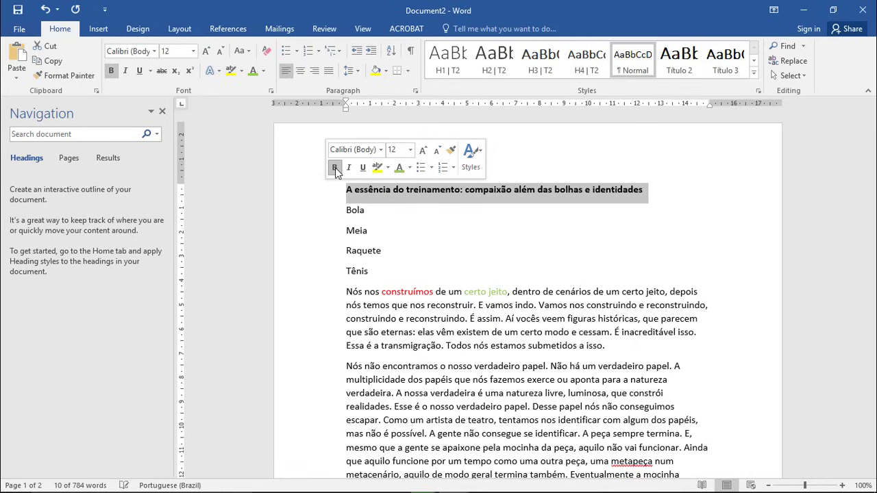
pyautogui.click(424, 150)
pyautogui.click(423, 150)
pyautogui.click(424, 151)
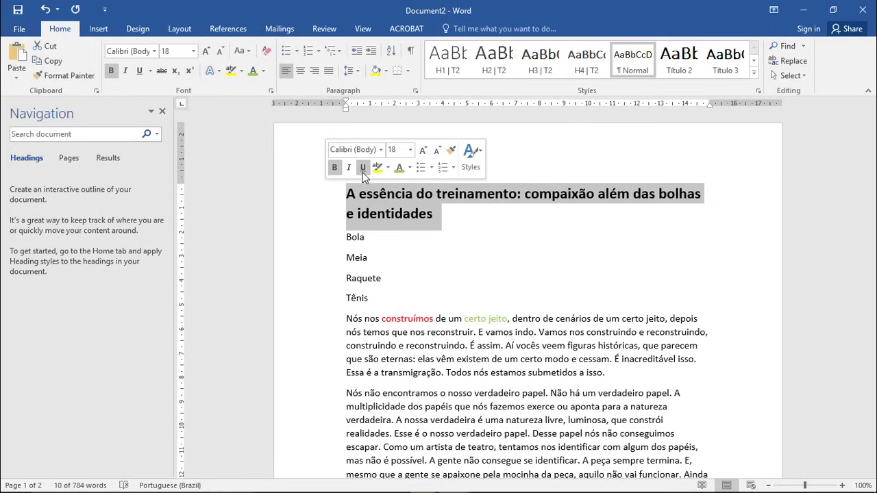
pyautogui.click(363, 174)
pyautogui.click(363, 173)
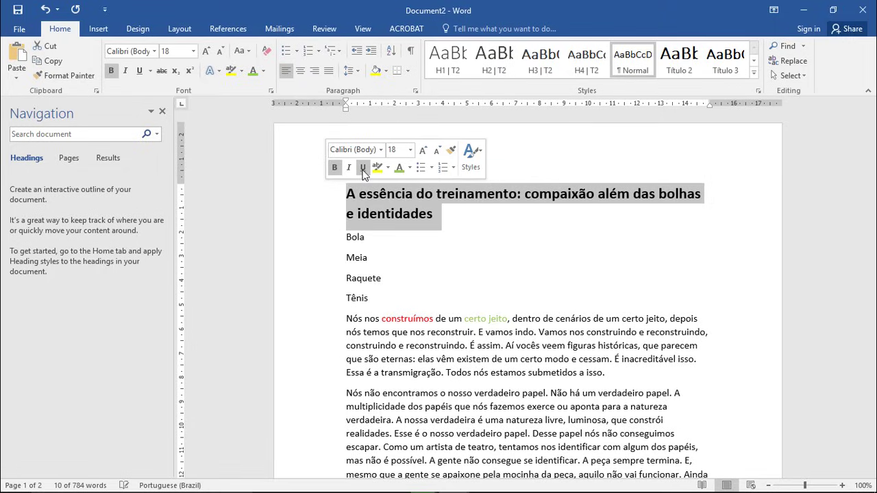
# Color the title's text green and preview other styles on it without applying one
pyautogui.click(399, 169)
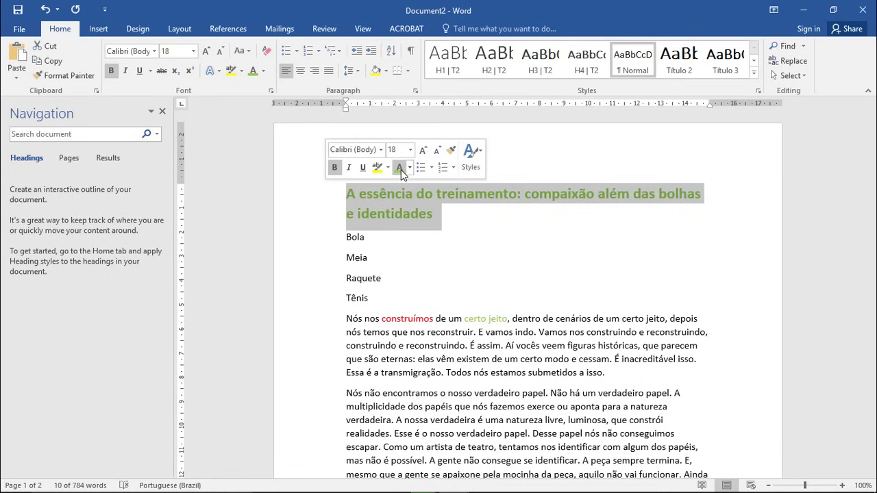
pyautogui.click(479, 162)
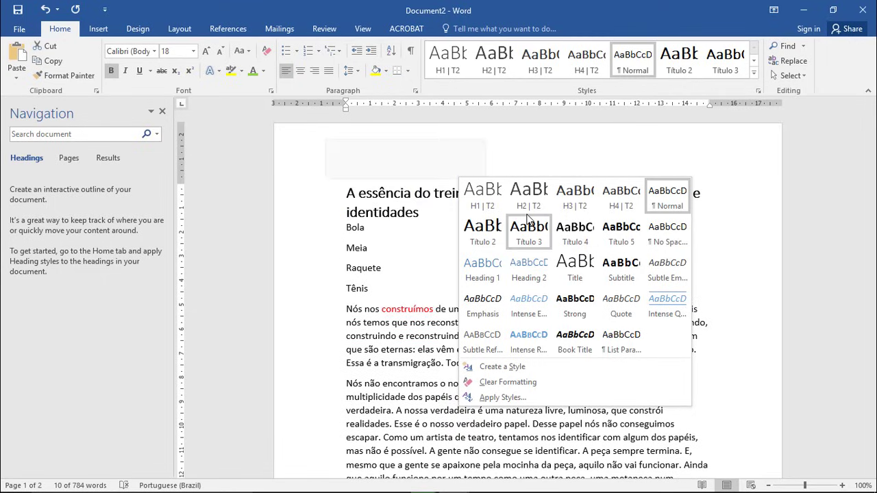
pyautogui.click(564, 164)
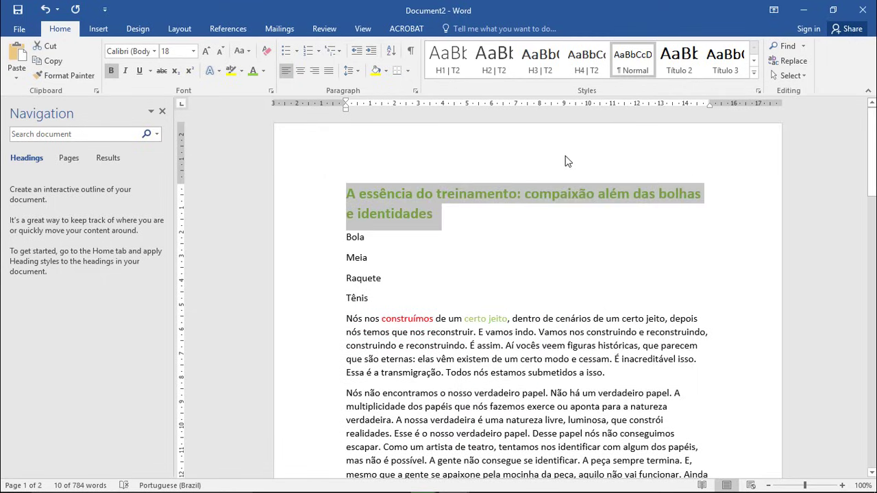
# Apply the Título 2 heading style to the document title
pyautogui.click(527, 238)
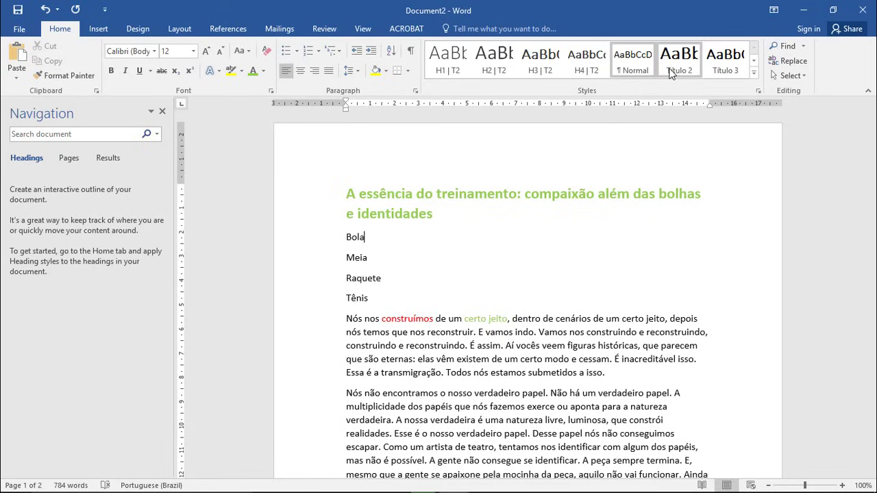
pyautogui.moveTo(325, 198); pyautogui.dragTo(320, 216)
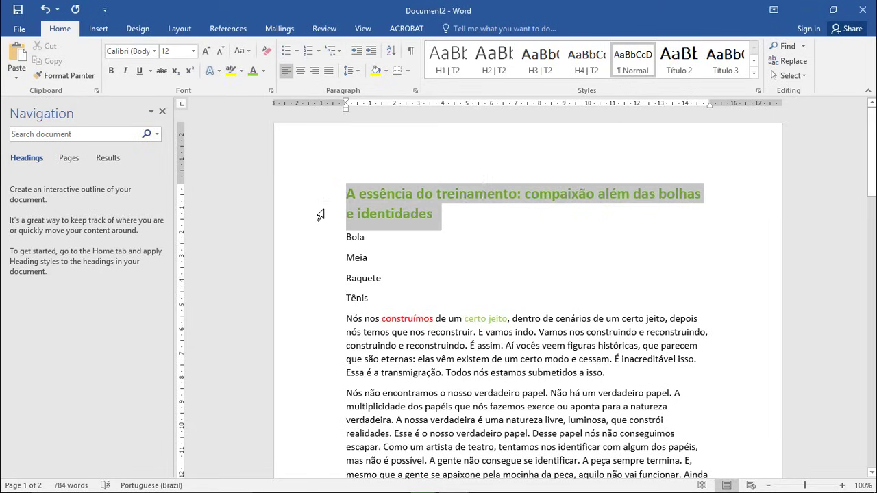
pyautogui.click(664, 69)
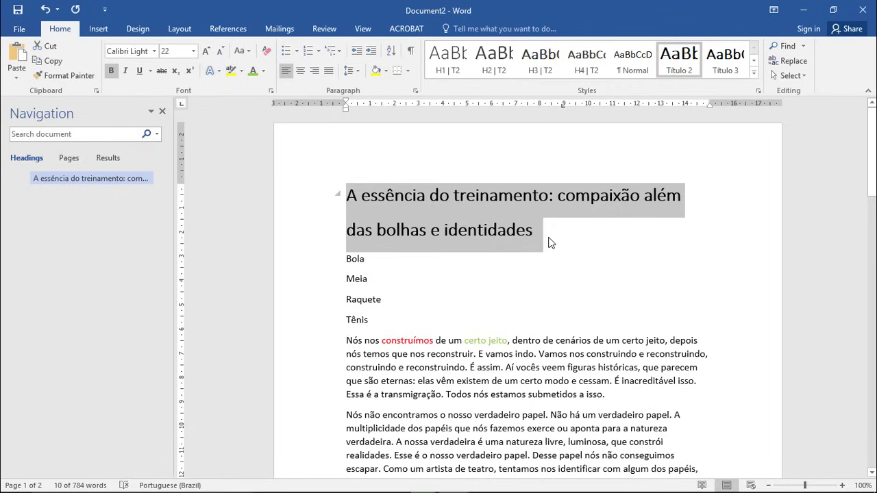
pyautogui.click(376, 273)
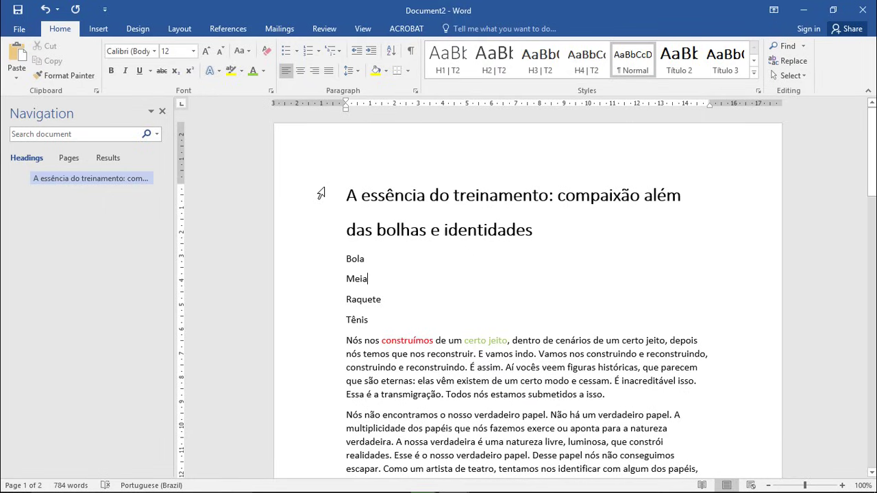
# Clear all formatting from the title, the four item lines and the first line of the opening paragraph
pyautogui.moveTo(321, 197); pyautogui.dragTo(325, 342)
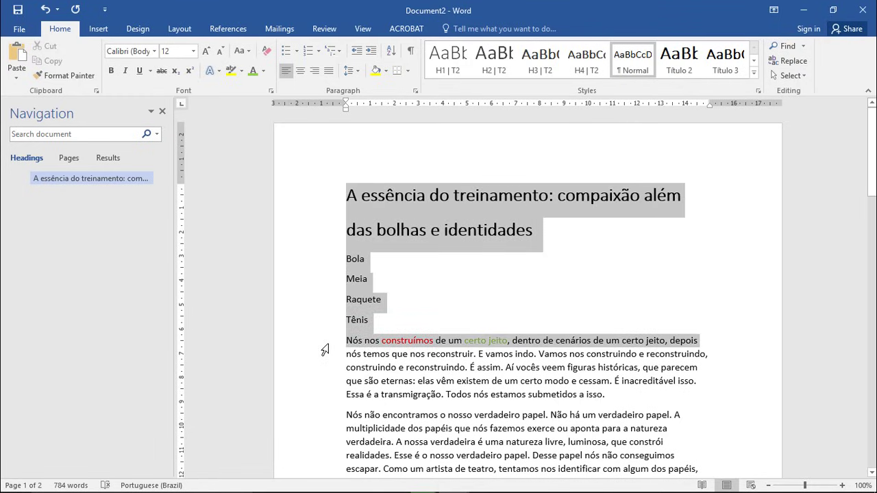
pyautogui.click(268, 55)
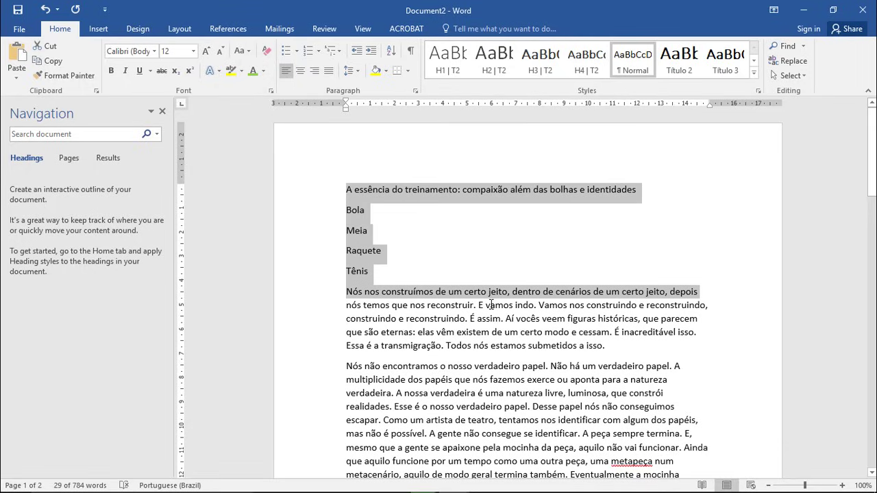
pyautogui.click(542, 319)
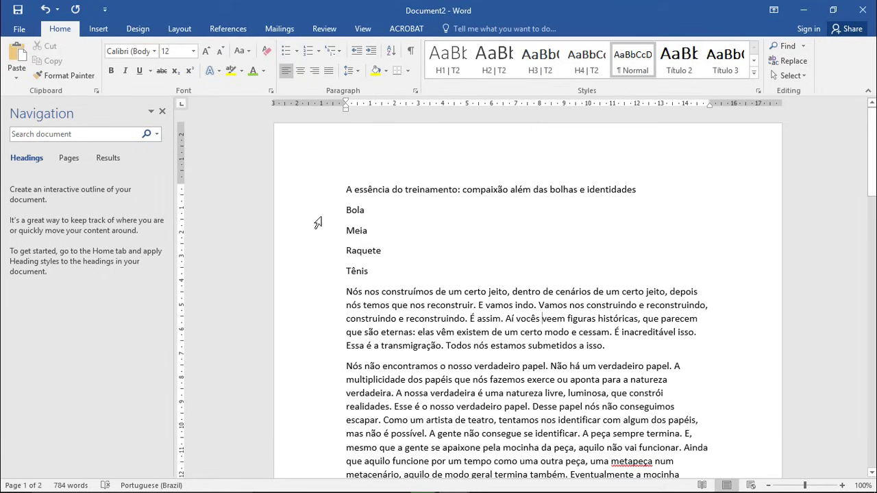
# Try centered and right alignment on the title, ending with justified alignment
pyautogui.click(318, 192)
pyautogui.click(300, 74)
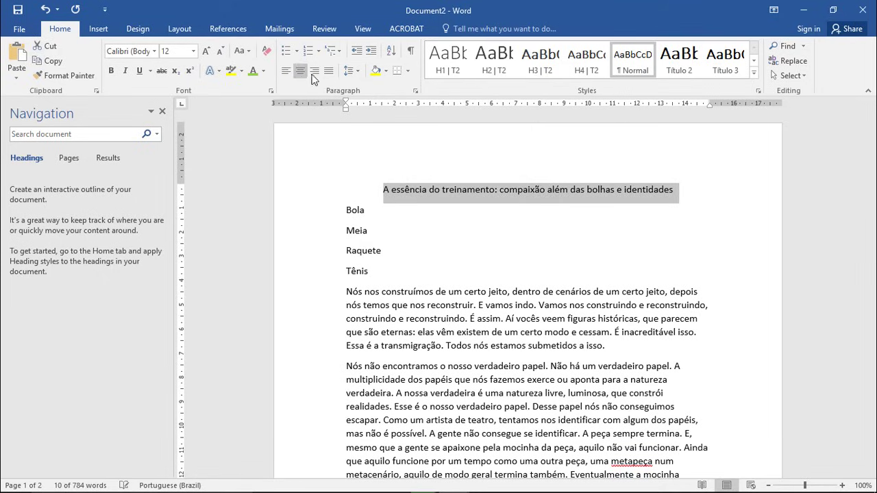
pyautogui.click(315, 72)
pyautogui.click(329, 72)
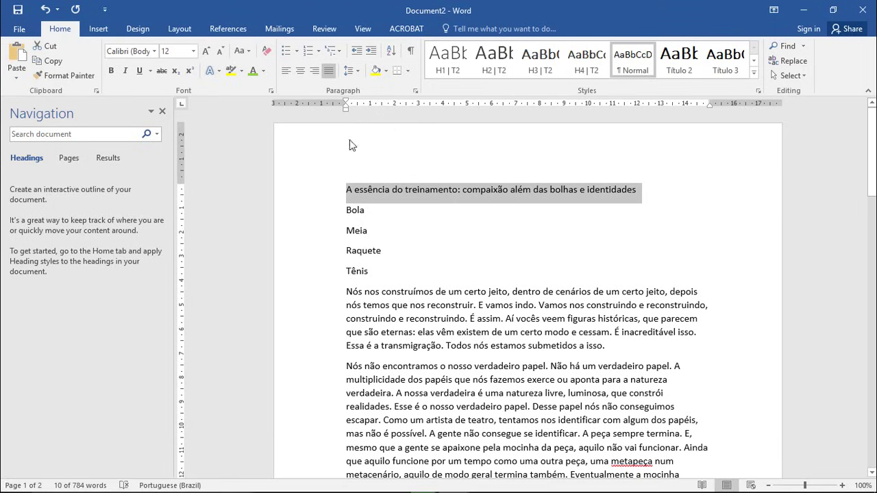
# Increase the title's indent by two levels and decrease it by two levels again
pyautogui.click(371, 56)
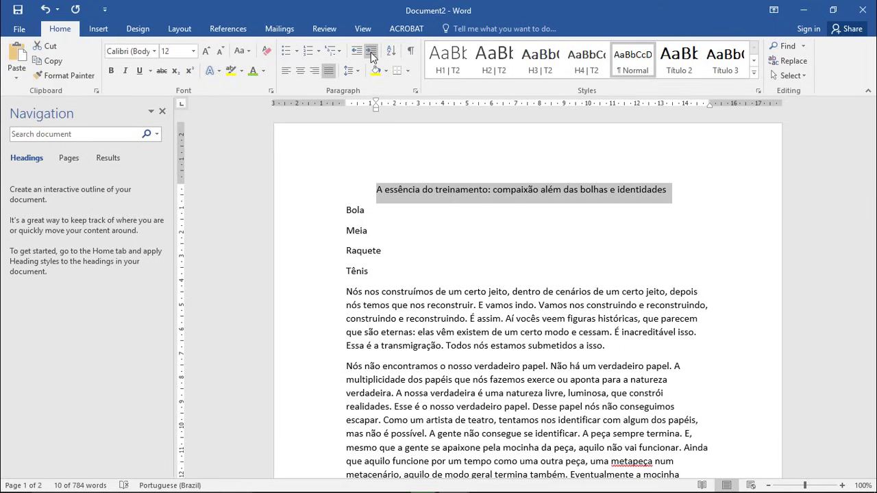
pyautogui.click(372, 55)
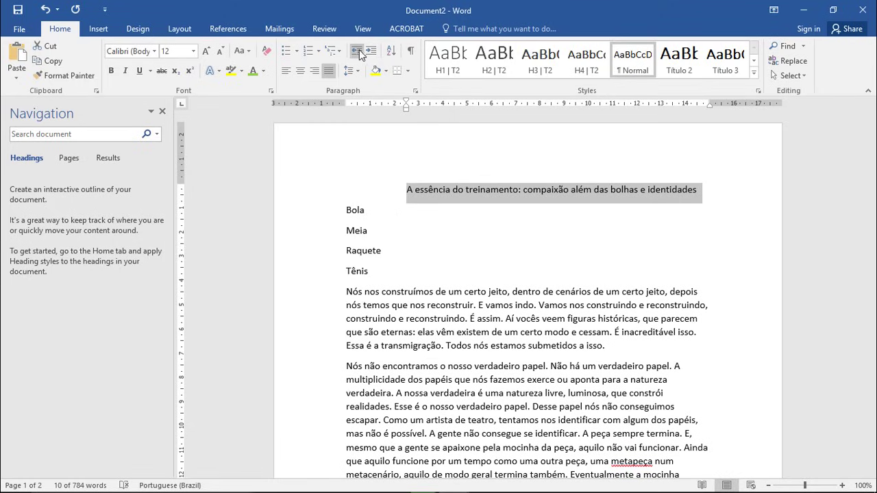
pyautogui.click(357, 53)
pyautogui.click(358, 53)
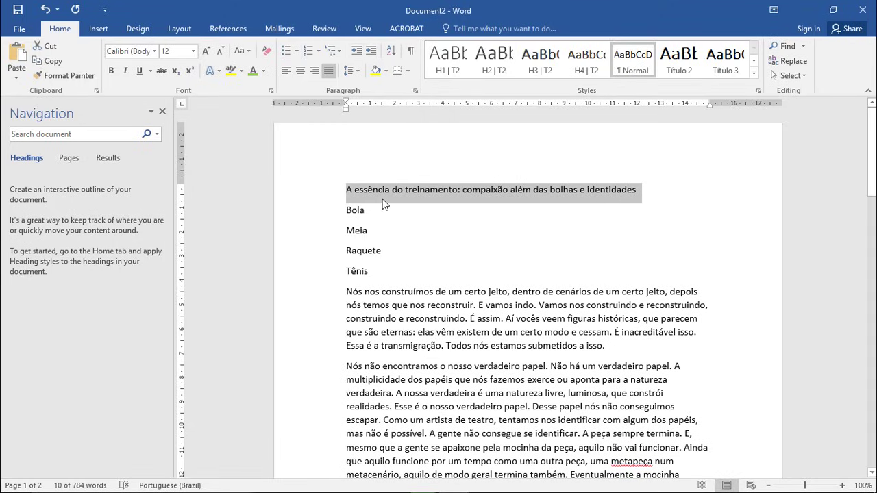
# Try all borders around the title paragraph and undo them
pyautogui.click(408, 71)
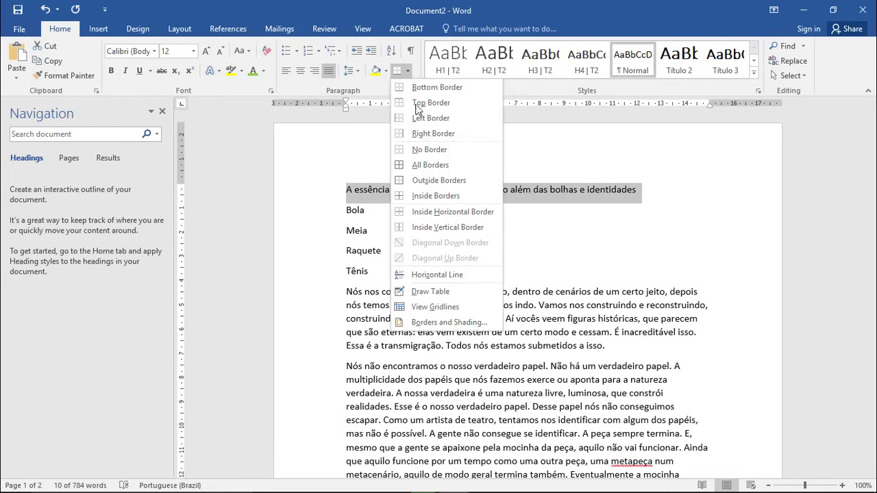
pyautogui.click(432, 161)
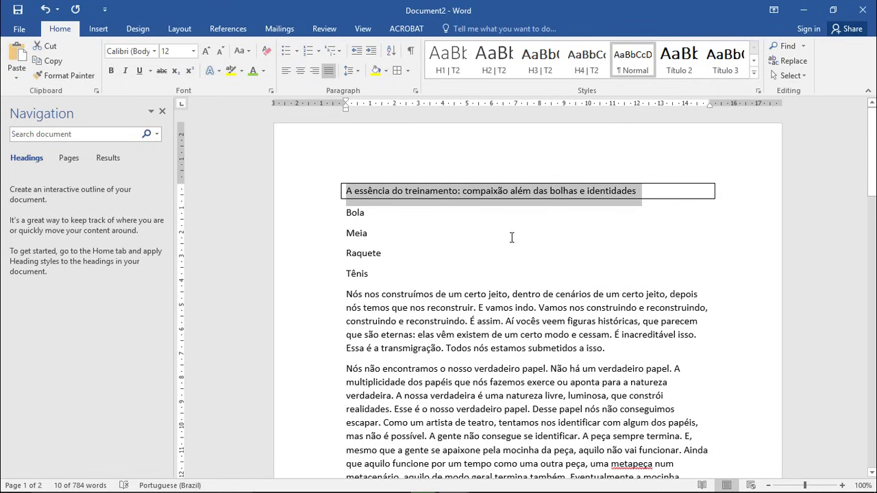
pyautogui.hotkey('ctrl', 'z')
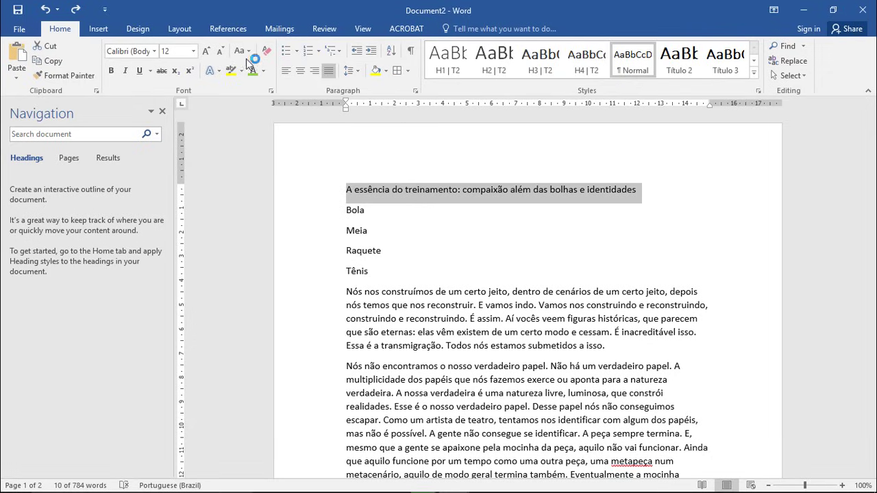
# Delete the four item lines Bola, Meia, Raquete and Tênis below the title
pyautogui.click(359, 211)
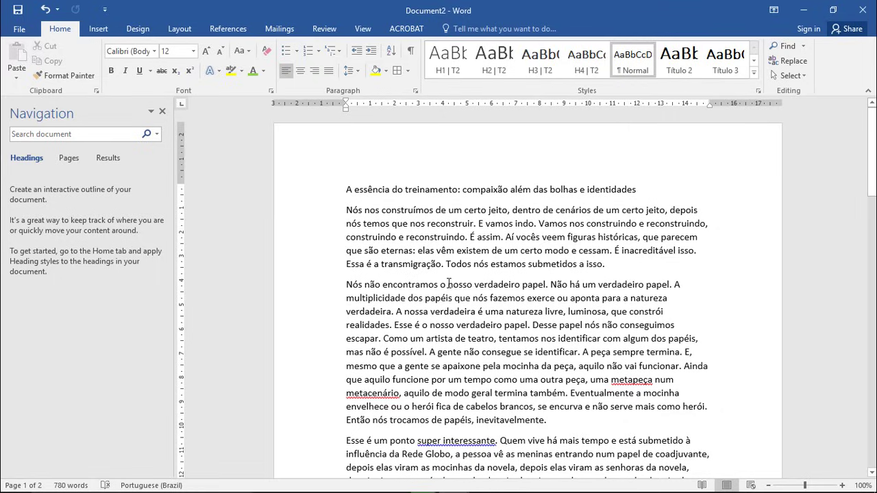
# Format the title as 14 pt Calibri Light, bold and centered
pyautogui.click(318, 191)
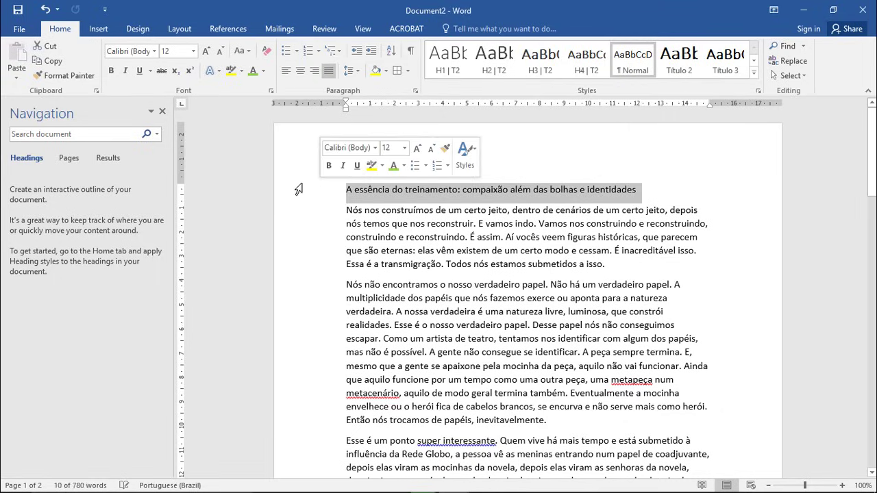
pyautogui.click(204, 53)
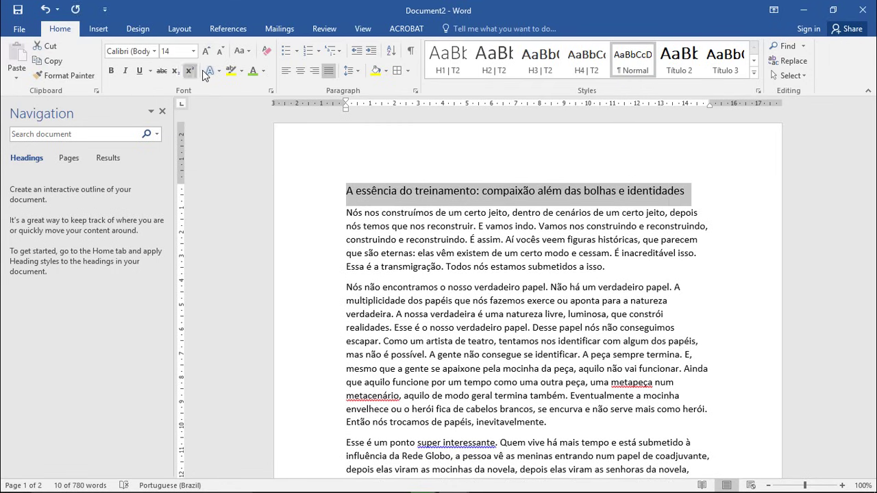
pyautogui.click(154, 50)
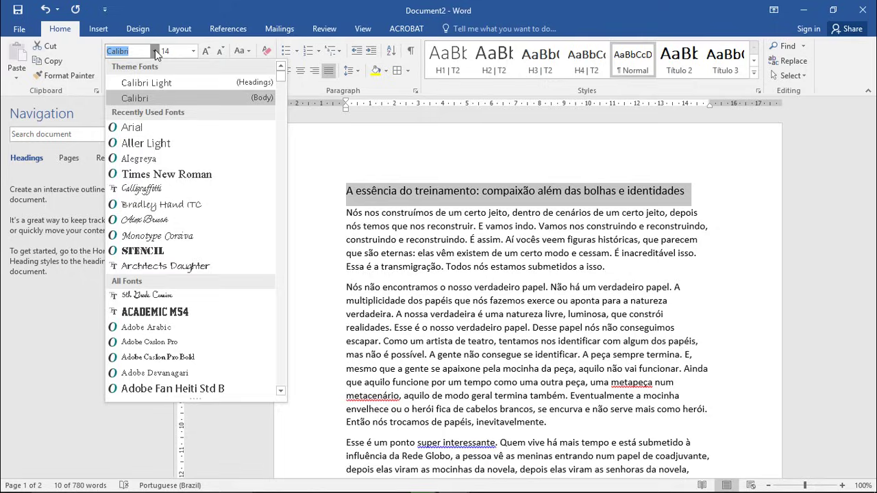
pyautogui.click(146, 83)
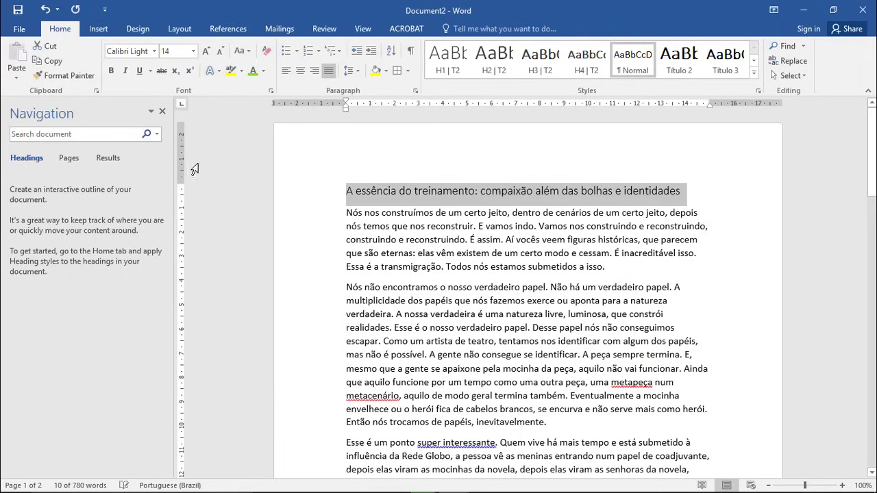
pyautogui.click(112, 72)
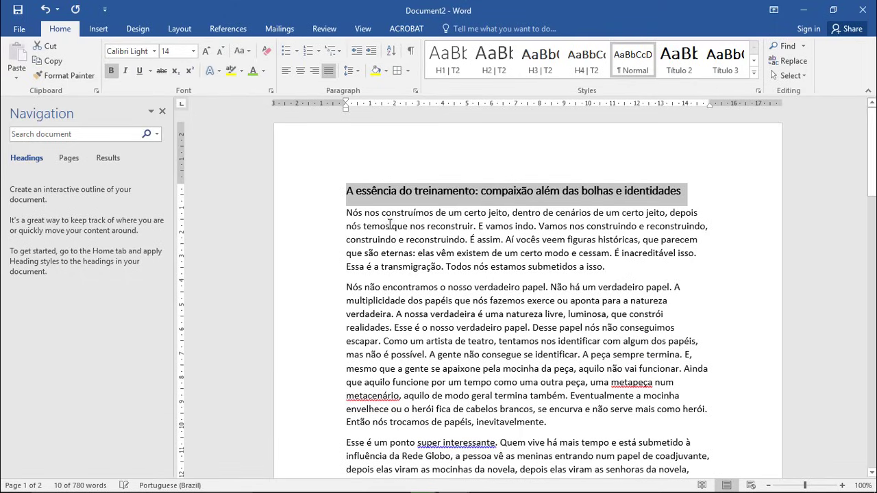
pyautogui.click(300, 71)
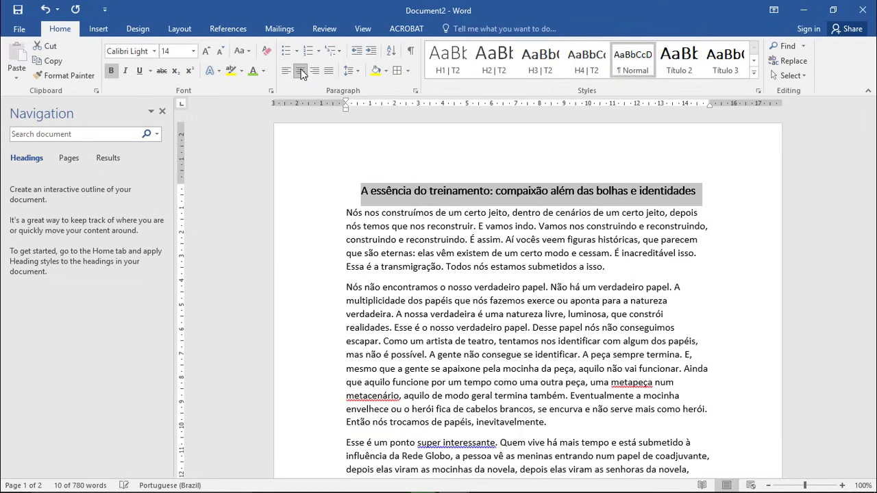
pyautogui.click(720, 239)
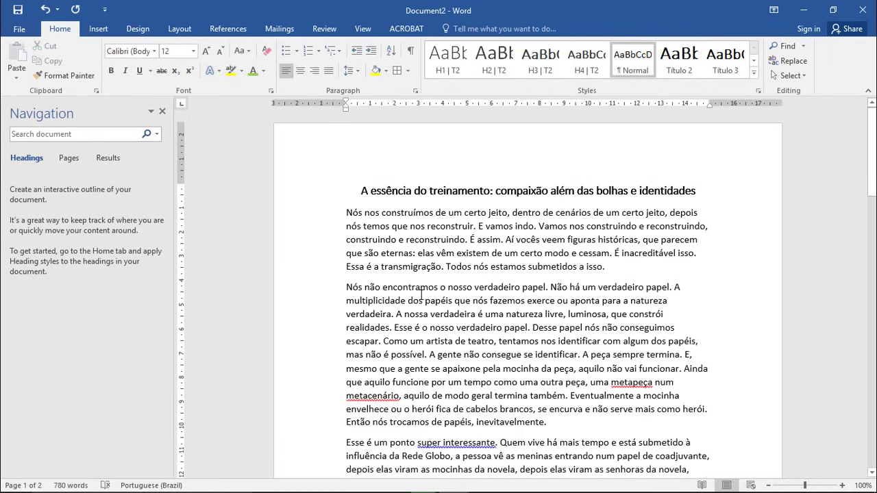
# Enlarge the title's font size to 18 pt
pyautogui.click(296, 193)
pyautogui.click(205, 51)
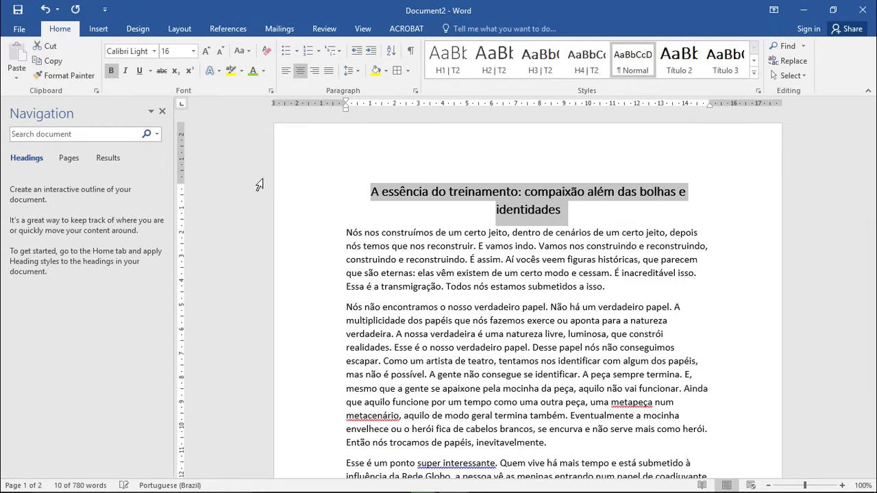
pyautogui.click(206, 51)
pyautogui.click(582, 218)
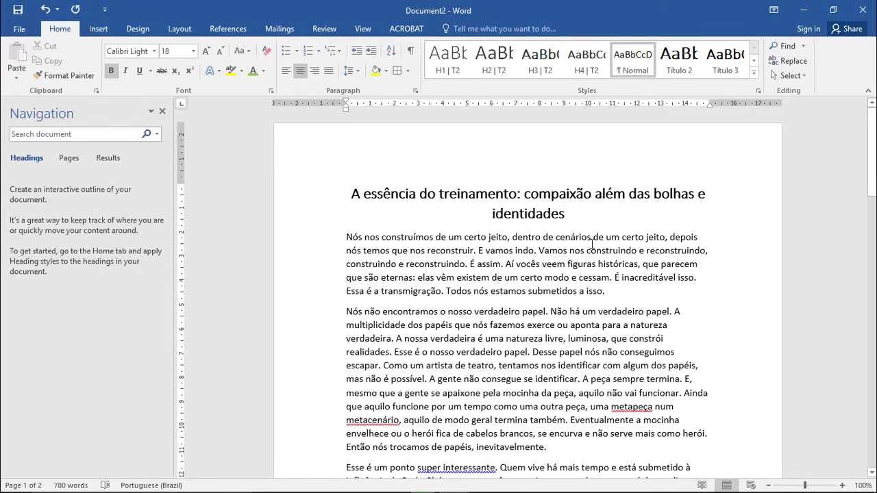
# Justify all body paragraphs from the opening paragraph through the end of the document
pyautogui.doubleClick(331, 243)
pyautogui.scroll(-6, 661, 339)
pyautogui.scroll(-15, 662, 339)
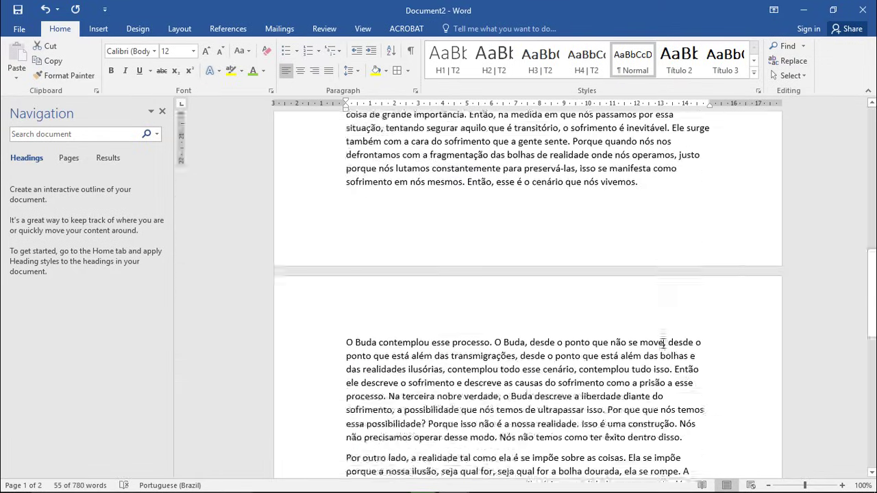
pyautogui.keyDown('shift'); pyautogui.click(512, 217); pyautogui.keyUp('shift')
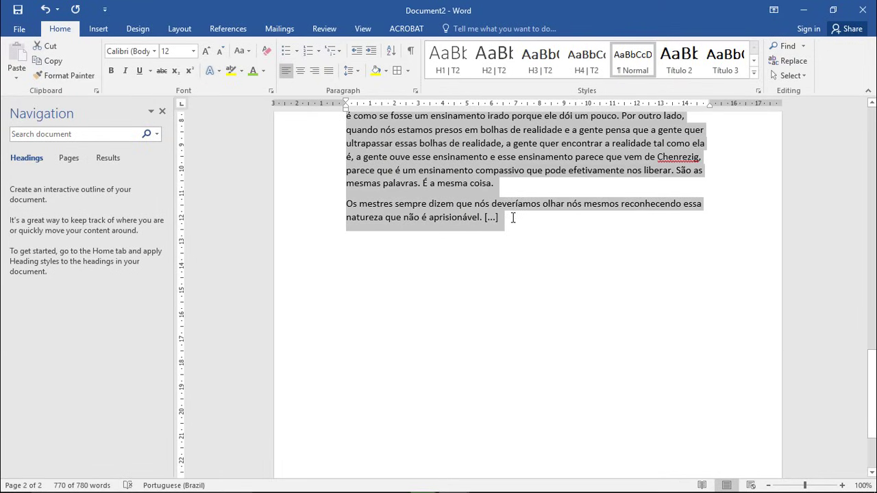
pyautogui.click(329, 71)
pyautogui.scroll(20, 598, 281)
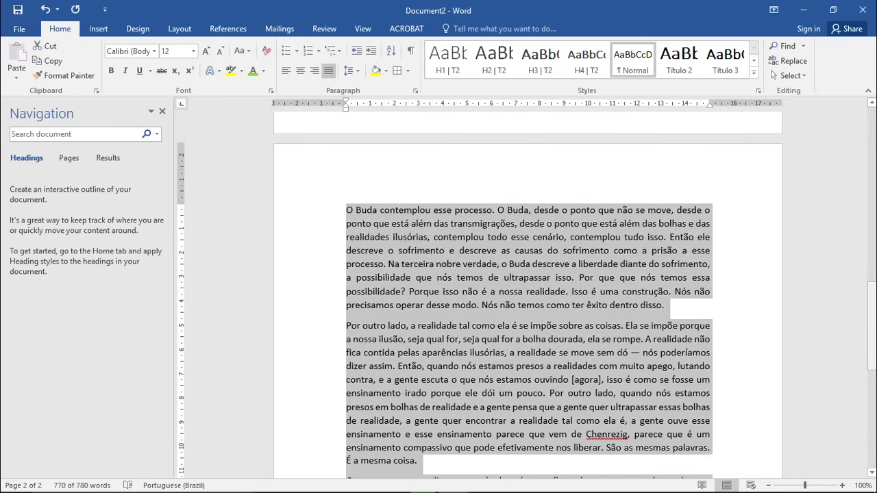
pyautogui.click(730, 279)
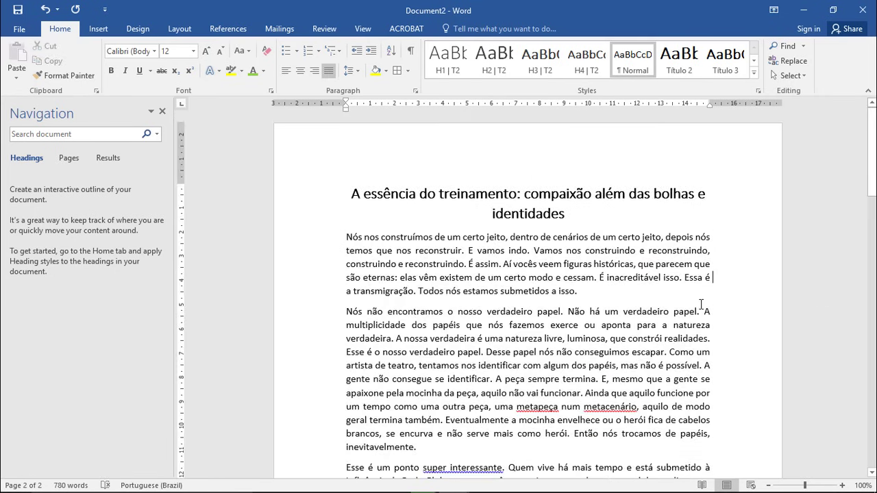
# Right-align the second body paragraph, which starts with "Nós não encontramos"
pyautogui.scroll(-2, 690, 309)
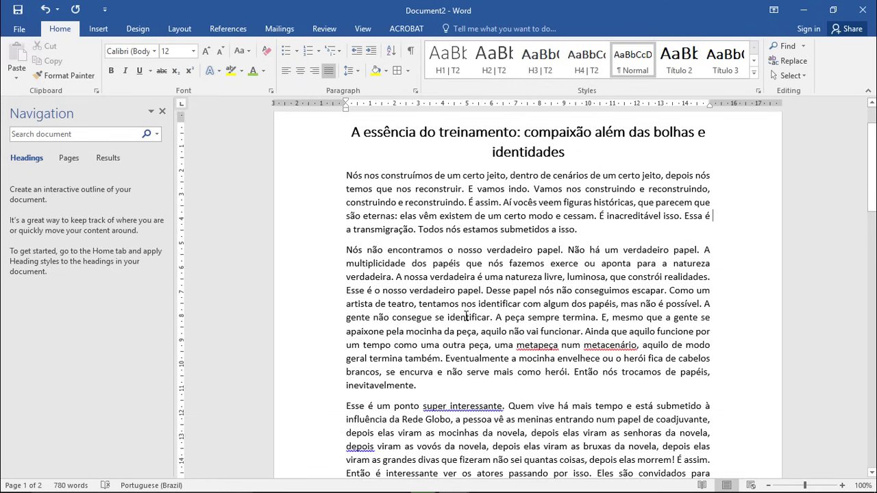
pyautogui.scroll(-20, 466, 316)
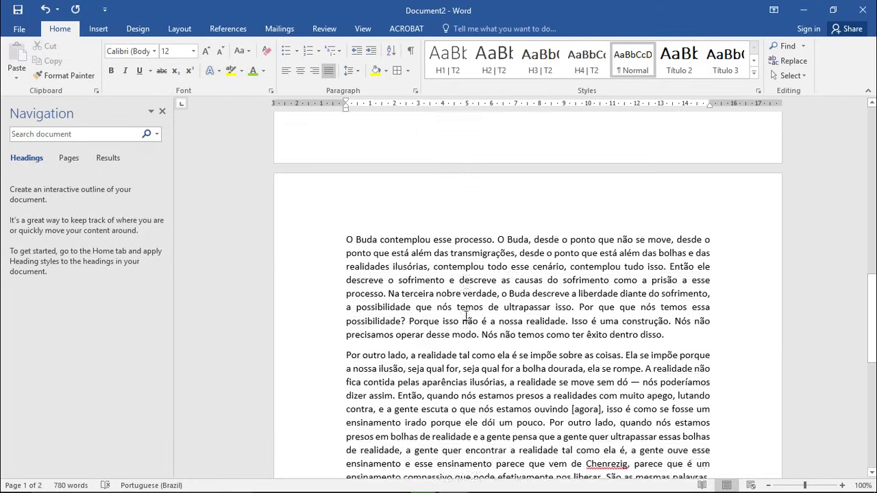
pyautogui.scroll(20, 465, 316)
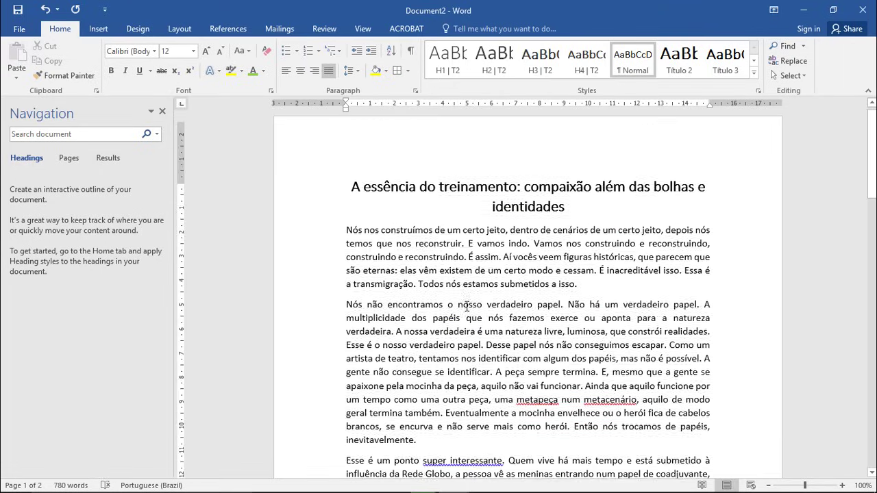
pyautogui.scroll(-2, 466, 305)
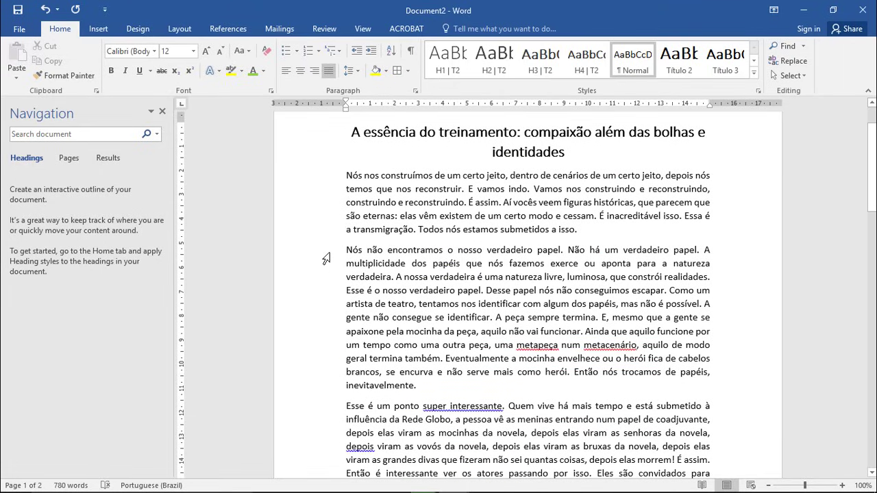
pyautogui.moveTo(326, 265); pyautogui.dragTo(327, 389)
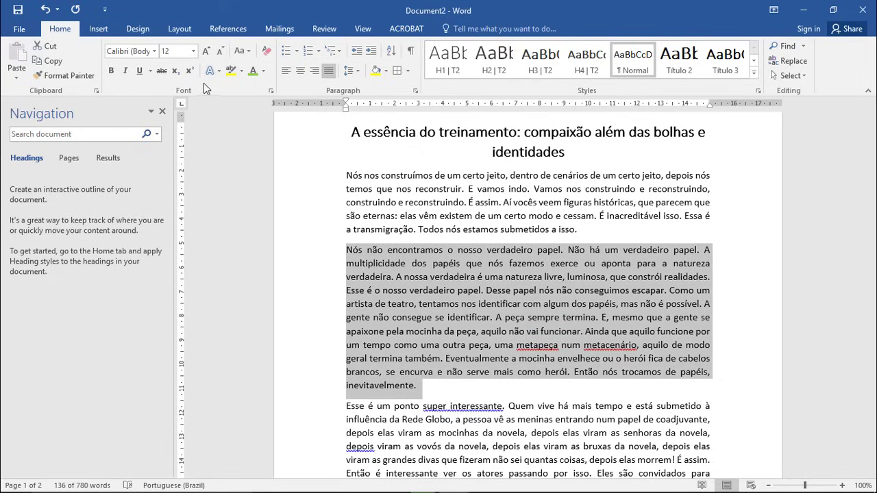
pyautogui.click(316, 72)
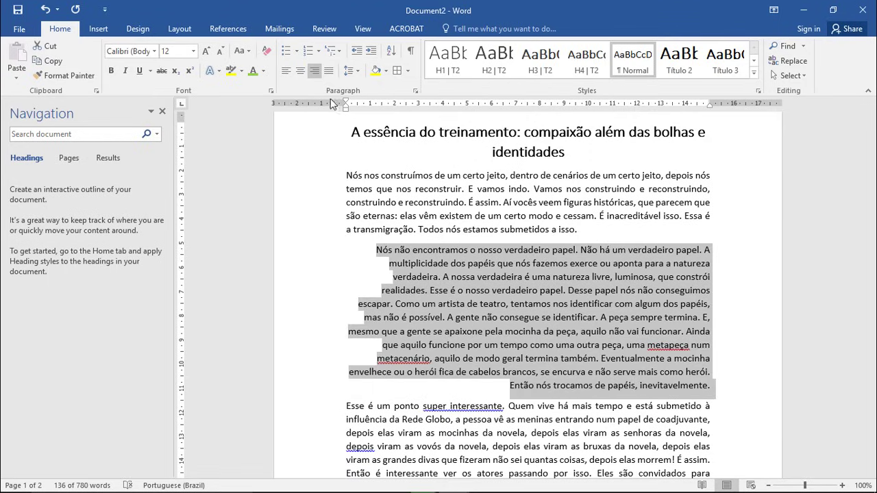
# Justify the second body paragraph, which starts with "Nós não encontramos", and indent it from the left margin by about 1.75 cm
pyautogui.click(330, 71)
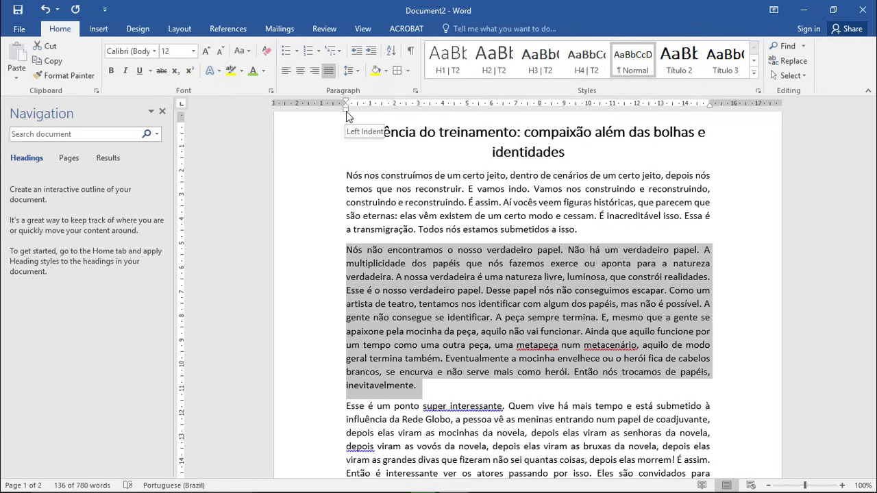
pyautogui.moveTo(346, 113); pyautogui.dragTo(388, 113)
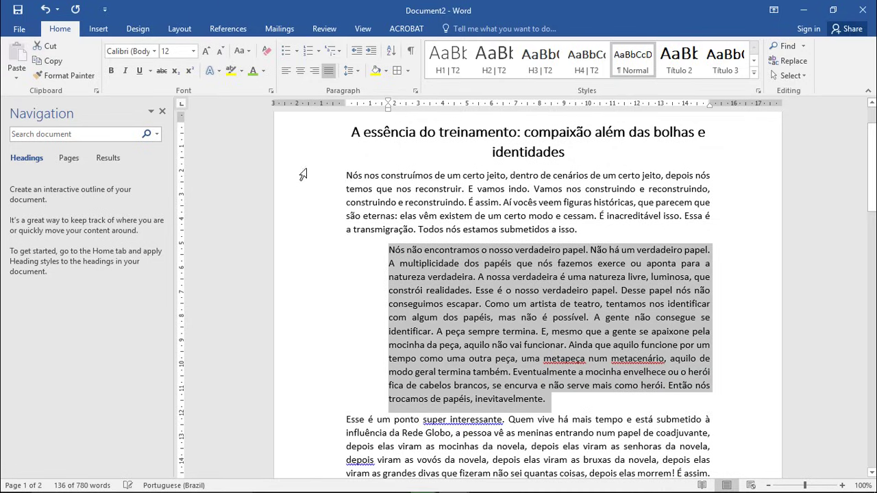
# Reduce the indented paragraph's font size to 11 pt and make its text italic
pyautogui.click(221, 51)
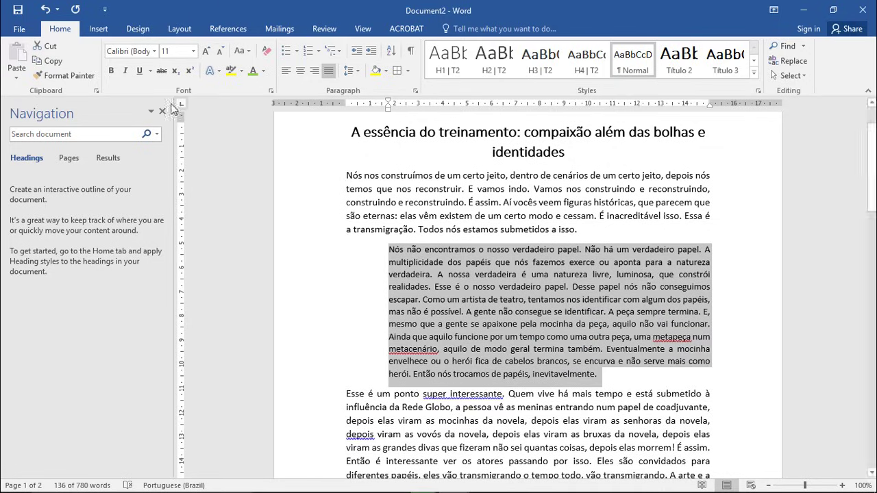
pyautogui.click(125, 70)
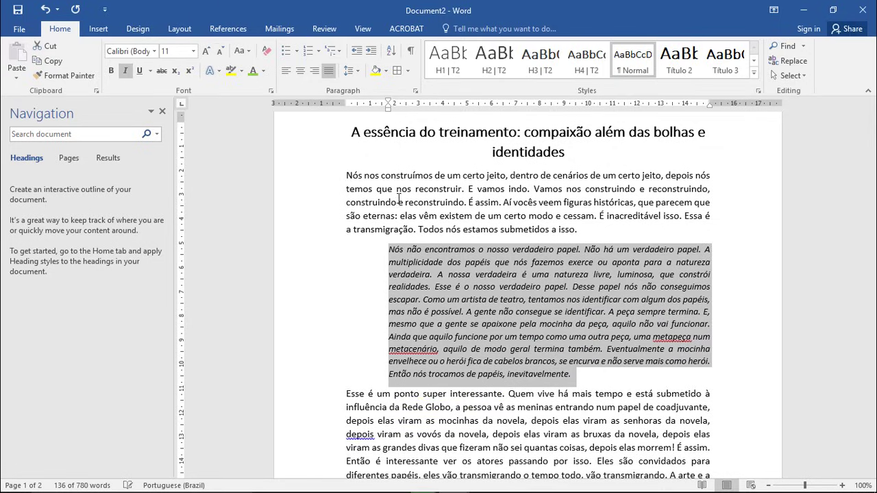
pyautogui.click(590, 374)
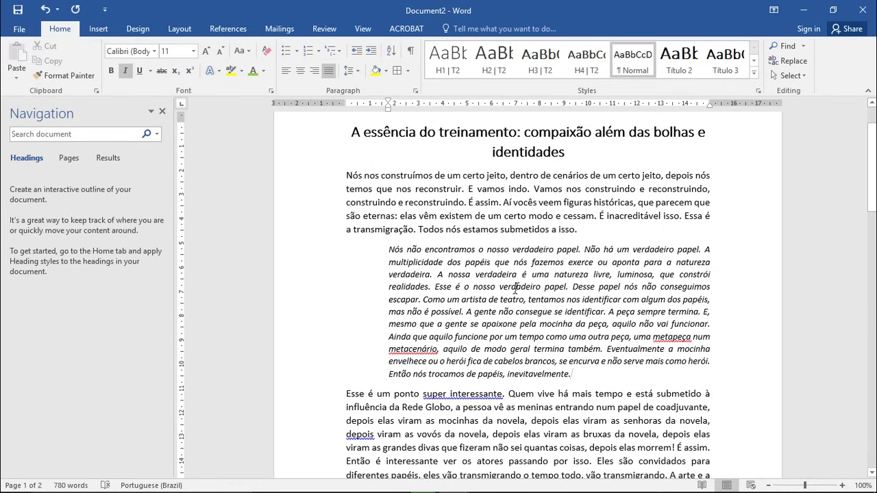
# Review the formatting of the title, opening paragraph and indented italic paragraph, and check the remaining text through the document's end
pyautogui.scroll(-2, 516, 288)
pyautogui.scroll(4, 515, 288)
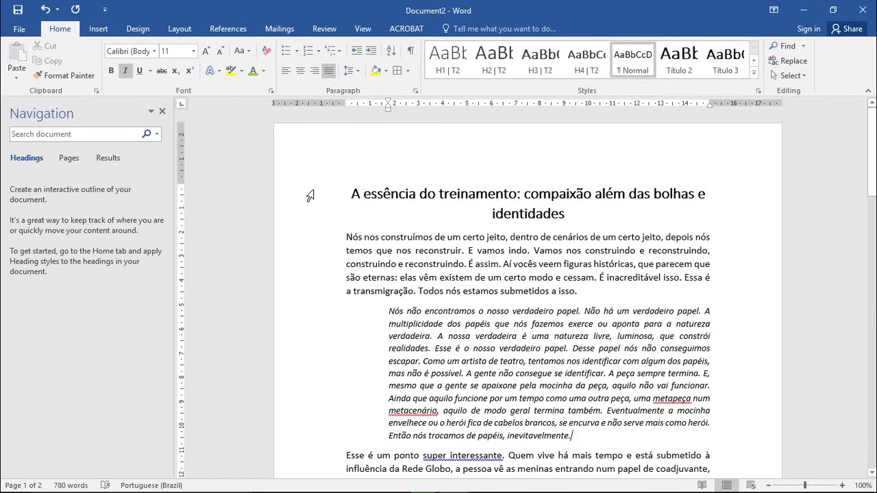
pyautogui.click(310, 196)
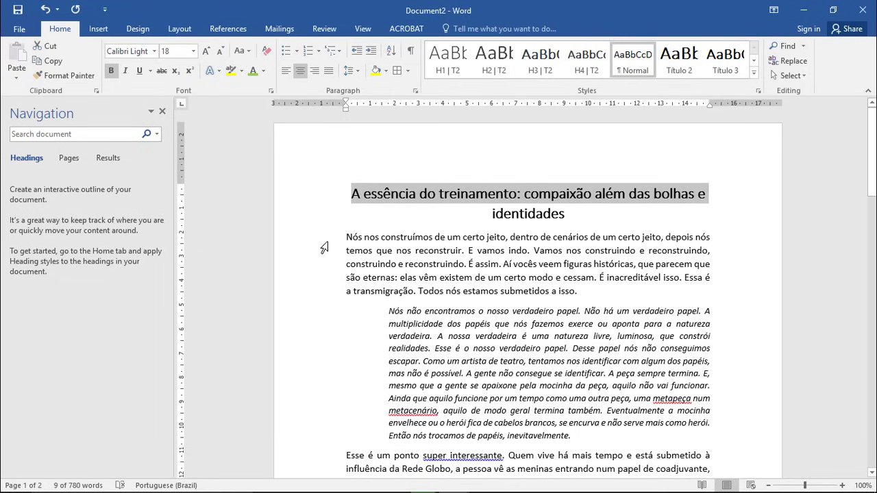
pyautogui.moveTo(325, 244); pyautogui.dragTo(322, 298)
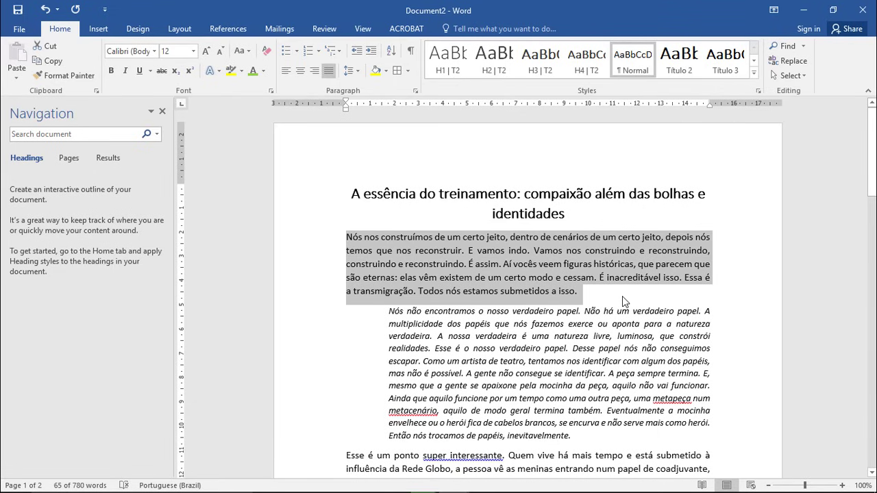
pyautogui.scroll(-3, 623, 302)
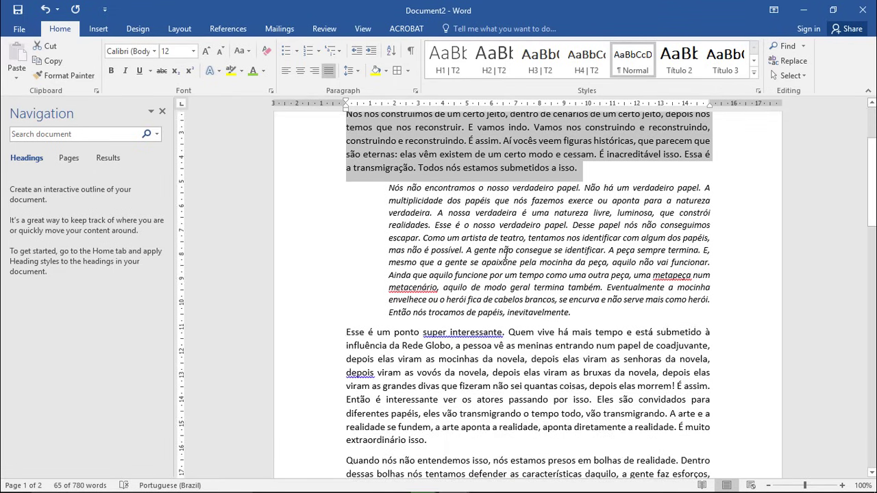
pyautogui.click(427, 255)
pyautogui.moveTo(313, 196); pyautogui.dragTo(314, 318)
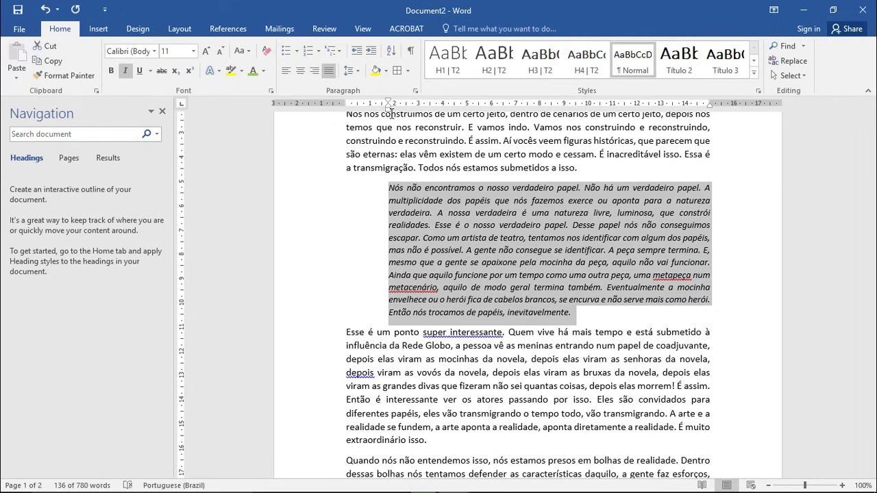
pyautogui.scroll(-5, 582, 329)
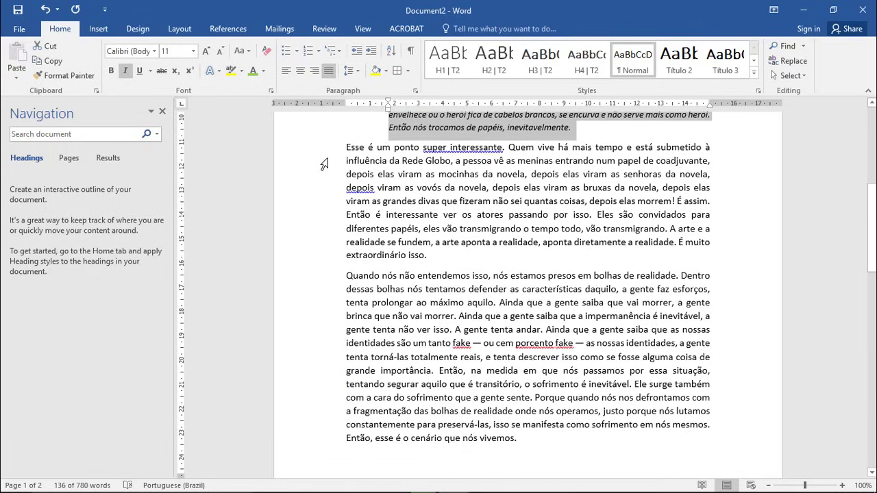
pyautogui.scroll(-15, 324, 165)
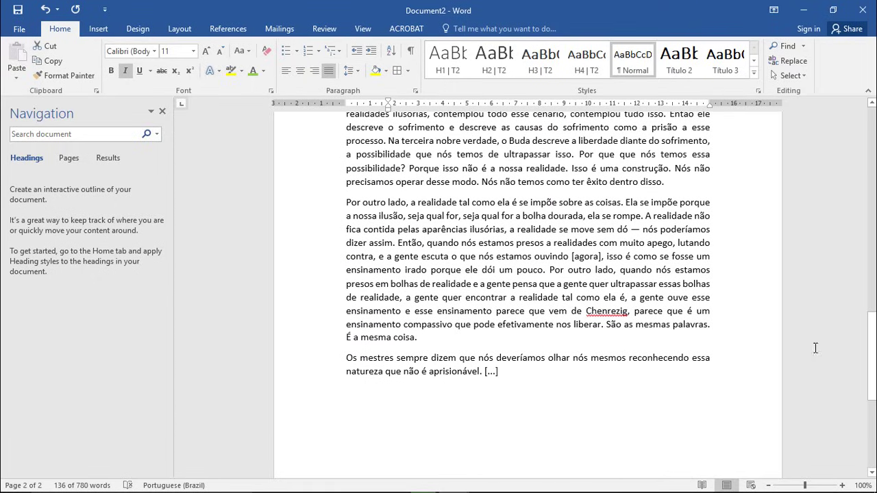
pyautogui.moveTo(871, 381); pyautogui.dragTo(869, 160)
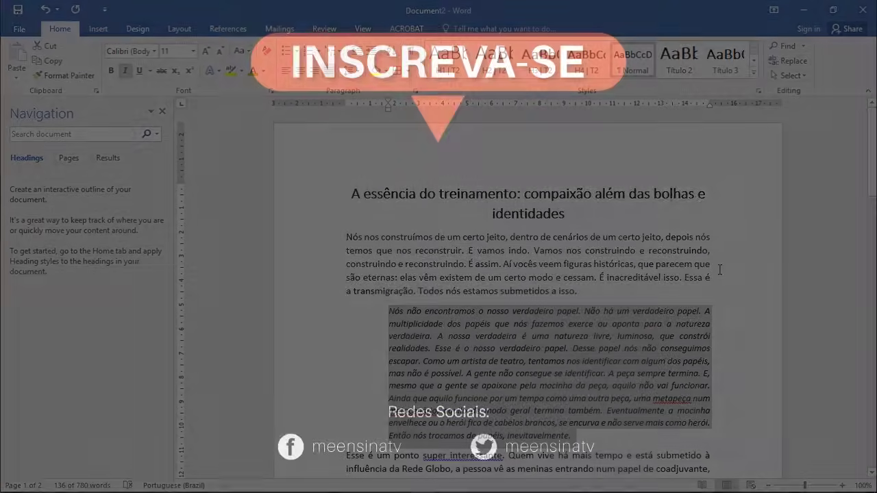